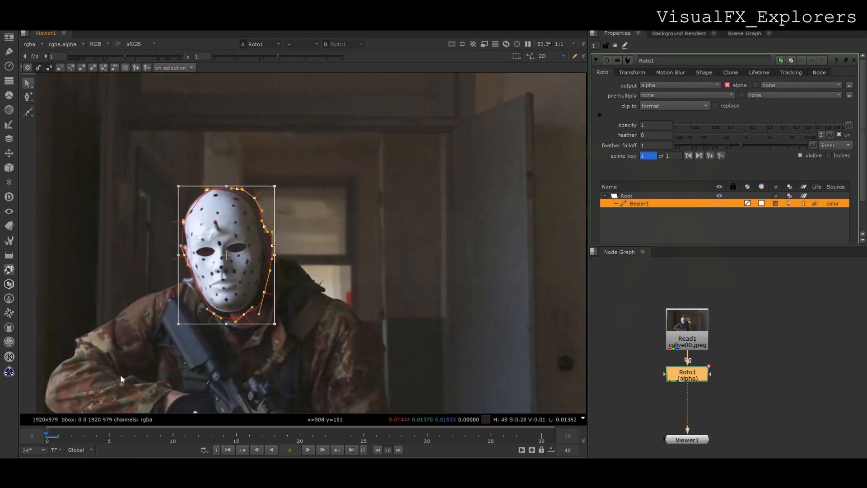
Key the head roto shape onto the mask at frame 39, refining the points along its edge
{"action": "left_click", "coordinate": [182, 225]}
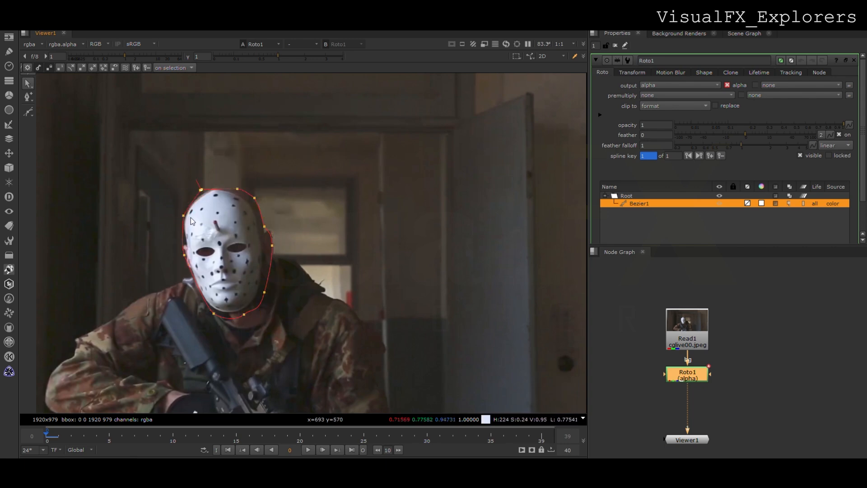
{"action": "left_click_drag", "start_coordinate": [152, 177], "coordinate": [353, 387]}
{"action": "left_click", "coordinate": [543, 441]}
{"action": "left_click_drag", "start_coordinate": [256, 279], "coordinate": [280, 304]}
{"action": "left_click_drag", "start_coordinate": [245, 262], "coordinate": [250, 271]}
{"action": "left_click", "coordinate": [336, 248]}
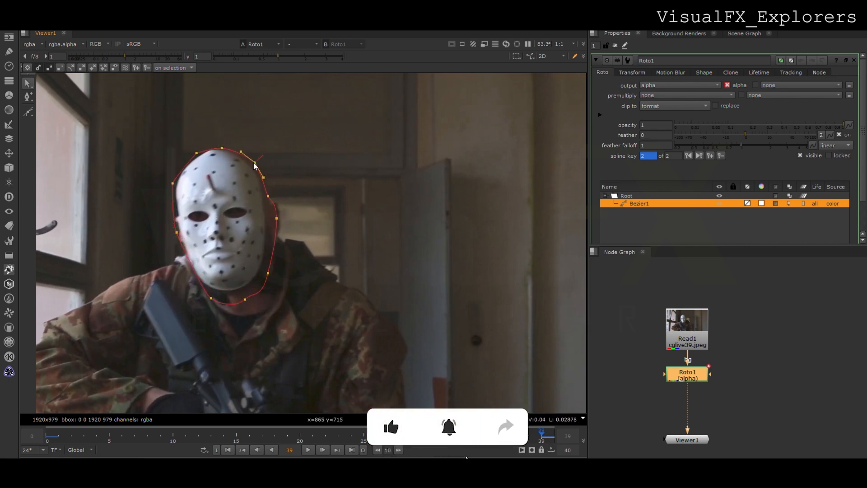
{"action": "left_click", "coordinate": [268, 198]}
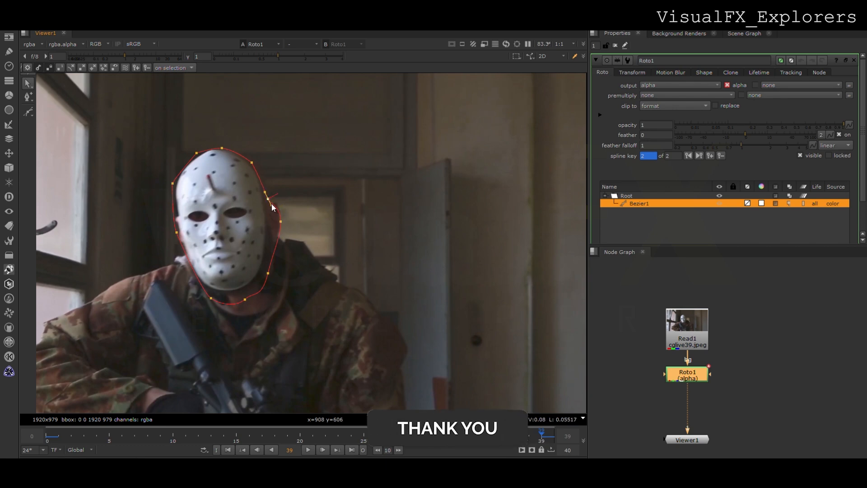
Move the whole roto shape onto the masked head at frame 20 and at frame 10
{"action": "left_click_drag", "start_coordinate": [151, 151], "coordinate": [388, 389]}
{"action": "left_click", "coordinate": [300, 431]}
{"action": "left_click_drag", "start_coordinate": [243, 242], "coordinate": [257, 251]}
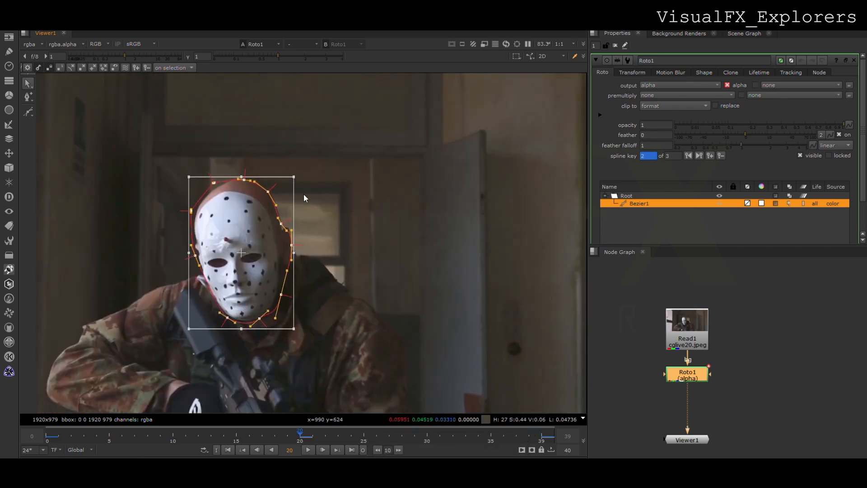
{"action": "left_click", "coordinate": [173, 433]}
{"action": "left_click_drag", "start_coordinate": [244, 260], "coordinate": [210, 272]}
Realign the whole roto shape with the masked head at frames 26 and 15 and at further frames between the existing keys
{"action": "left_click", "coordinate": [439, 432]}
{"action": "left_click", "coordinate": [376, 432]}
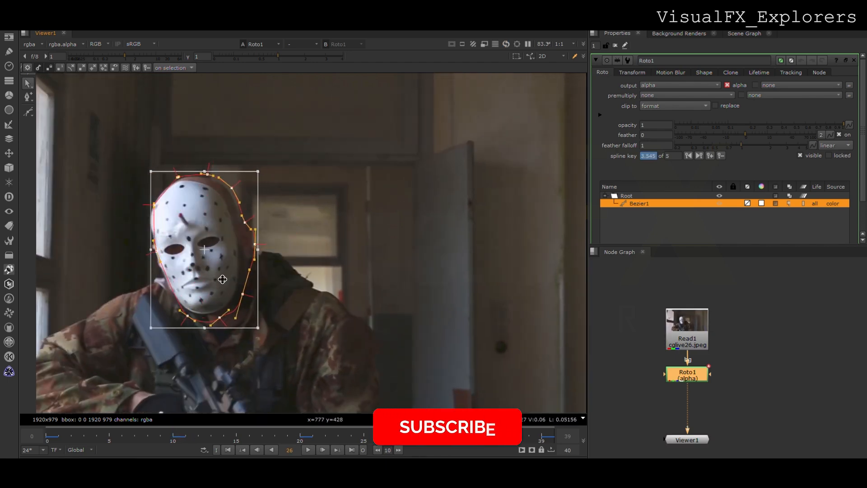
{"action": "left_click", "coordinate": [491, 432]}
{"action": "left_click_drag", "start_coordinate": [223, 252], "coordinate": [281, 269]}
{"action": "left_click", "coordinate": [122, 432]}
{"action": "left_click", "coordinate": [232, 431]}
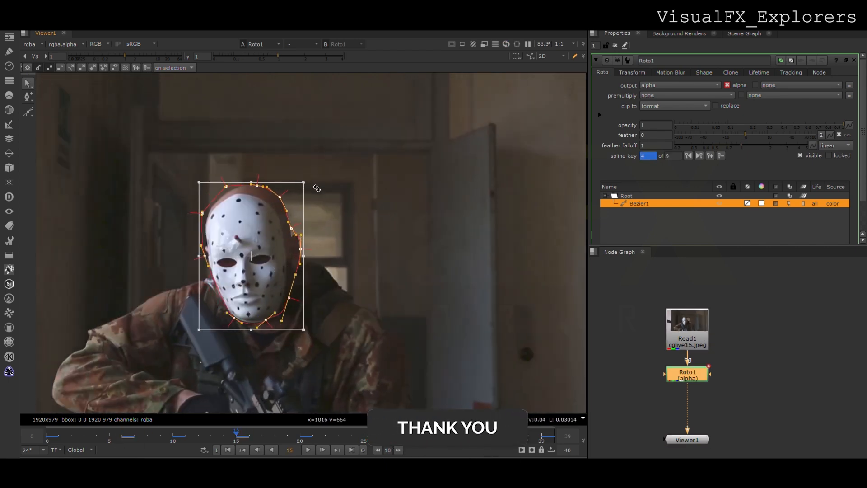
{"action": "left_click_drag", "start_coordinate": [317, 188], "coordinate": [319, 190]}
Check the frames between the roto keys and shift the shape wherever it drifts off the masked head
{"action": "left_click", "coordinate": [340, 436]}
{"action": "left_click_drag", "start_coordinate": [236, 273], "coordinate": [267, 291]}
{"action": "left_click", "coordinate": [212, 437]}
{"action": "left_click", "coordinate": [276, 440]}
{"action": "left_click", "coordinate": [413, 439]}
{"action": "left_click_drag", "start_coordinate": [212, 274], "coordinate": [238, 273]}
{"action": "left_click", "coordinate": [478, 437]}
Tidy the node graph, return to frame 0 and add a CameraTracker node below the Roto node
{"action": "middle_click_drag", "start_coordinate": [709, 376], "coordinate": [708, 314]}
{"action": "scroll", "coordinate": [708, 314], "scroll_direction": "down", "scroll_amount": 2}
{"action": "left_click_drag", "start_coordinate": [700, 362], "coordinate": [700, 377]}
{"action": "left_click", "coordinate": [47, 436]}
{"action": "left_click", "coordinate": [638, 345]}
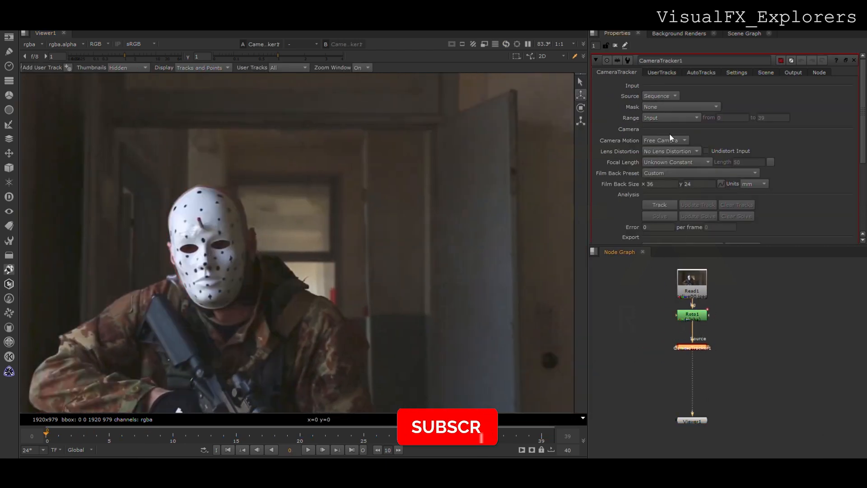
Set the camera tracker's mask to Source Inverted Alpha
{"action": "left_click", "coordinate": [737, 72]}
{"action": "left_click", "coordinate": [626, 73]}
{"action": "left_click", "coordinate": [665, 107]}
{"action": "left_click", "coordinate": [663, 125]}
Set the camera tracker's number of features to 220 and enable Preview Features
{"action": "left_click", "coordinate": [736, 72]}
{"action": "double_click", "coordinate": [667, 96]}
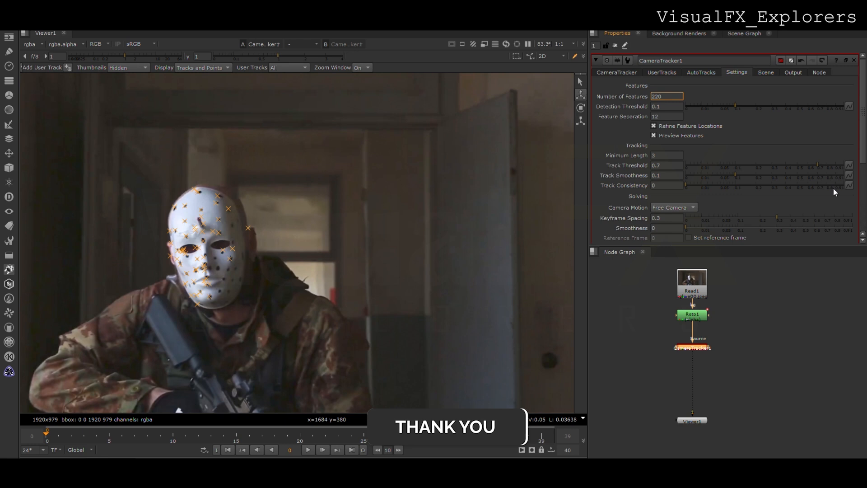
{"action": "scroll", "coordinate": [749, 229], "scroll_direction": "down", "scroll_amount": 5}
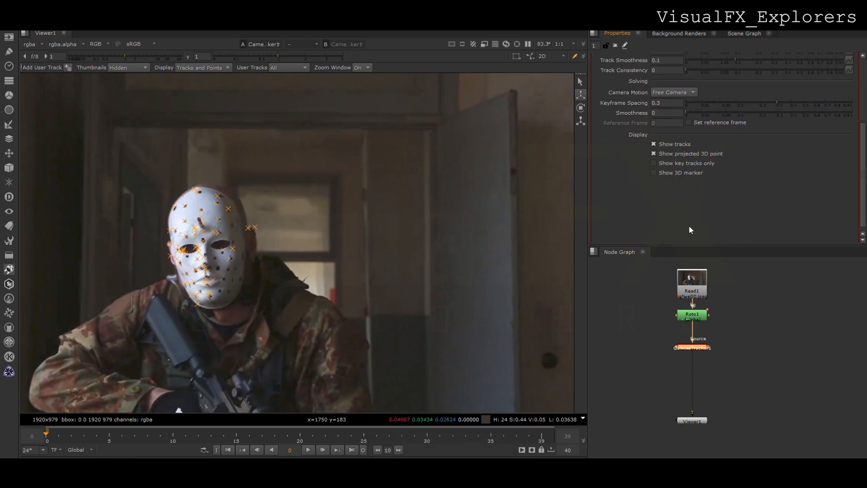
{"action": "scroll", "coordinate": [645, 99], "scroll_direction": "up", "scroll_amount": 5}
Track the features across the sequence and solve the camera
{"action": "left_click", "coordinate": [616, 72]}
{"action": "left_click", "coordinate": [654, 204]}
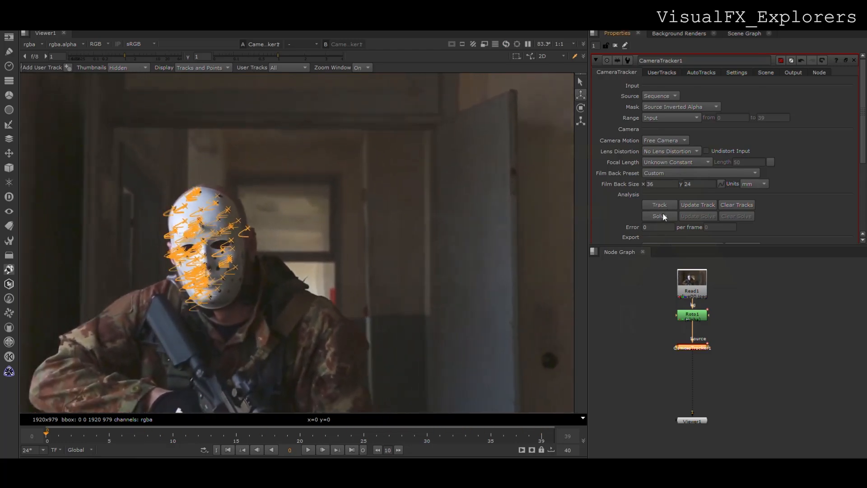
{"action": "left_click", "coordinate": [663, 214]}
Filter the auto-tracks with a Min Length of 16 and a Max Error of 2.9, and delete the rejected tracks
{"action": "left_click", "coordinate": [760, 72]}
{"action": "left_click", "coordinate": [701, 72]}
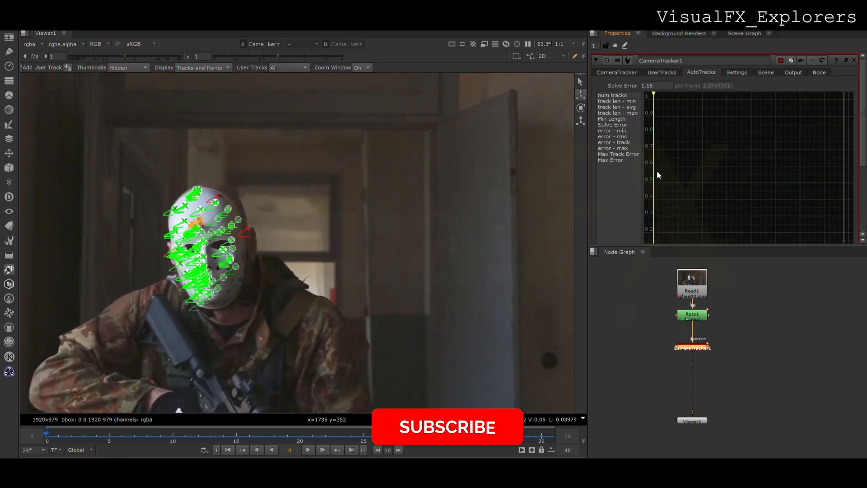
{"action": "scroll", "coordinate": [657, 170], "scroll_direction": "down", "scroll_amount": 5}
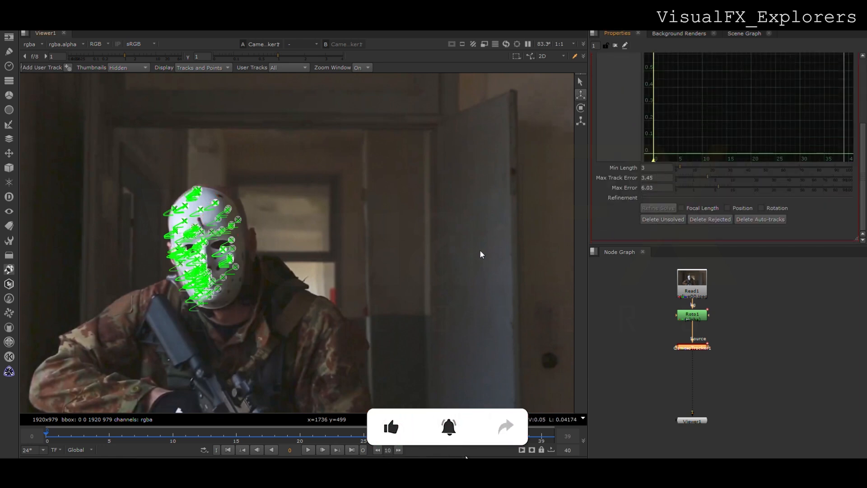
{"action": "left_click", "coordinate": [701, 168]}
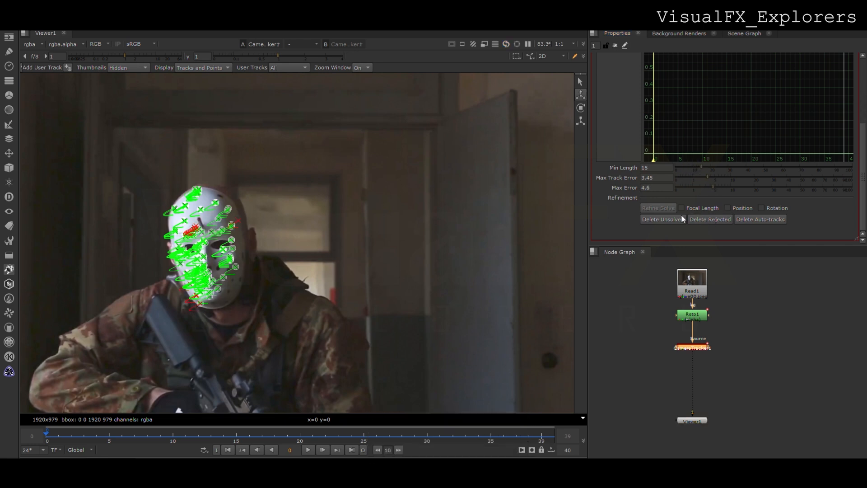
{"action": "left_click", "coordinate": [708, 188]}
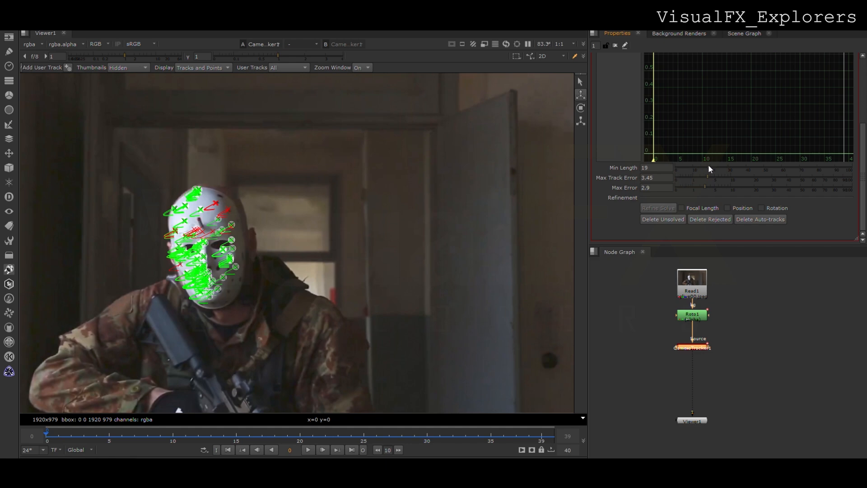
{"action": "mouse_move", "coordinate": [862, 169]}
{"action": "left_mouse_down"}
{"action": "mouse_move", "coordinate": [863, 153]}
{"action": "mouse_move", "coordinate": [863, 175]}
{"action": "left_mouse_up"}
{"action": "mouse_move", "coordinate": [47, 434]}
{"action": "left_mouse_down"}
{"action": "mouse_move", "coordinate": [541, 440]}
{"action": "mouse_move", "coordinate": [45, 437]}
{"action": "left_mouse_up"}
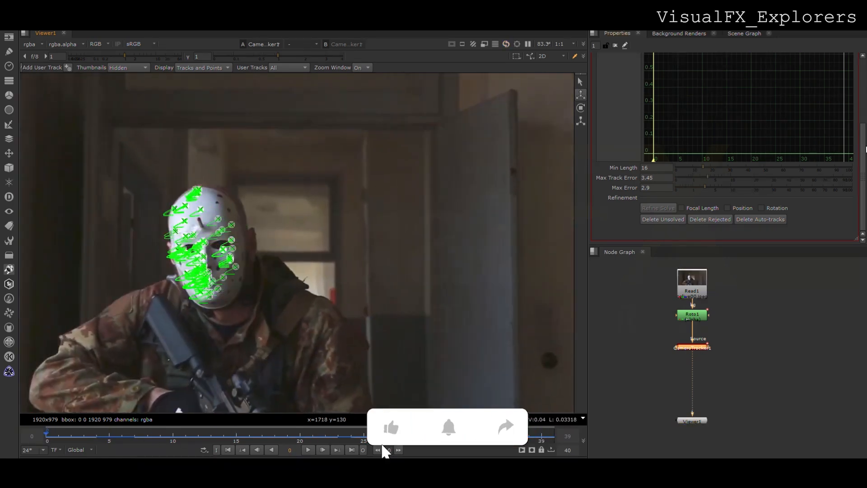
Export the solved track as a Scene with Link output and New 3D turned off
{"action": "scroll", "coordinate": [615, 127], "scroll_direction": "up", "scroll_amount": 10}
{"action": "left_click", "coordinate": [674, 195]}
{"action": "left_click", "coordinate": [767, 162]}
{"action": "left_click", "coordinate": [816, 162]}
{"action": "left_click", "coordinate": [745, 162]}
Arrange the exported nodes and show the Scene node's 3D point cloud and camera in a second viewer
{"action": "middle_click_drag", "start_coordinate": [712, 391], "coordinate": [695, 322]}
{"action": "left_click_drag", "start_coordinate": [689, 355], "coordinate": [652, 384]}
{"action": "left_click", "coordinate": [660, 388]}
{"action": "key", "text": "ctrl+i"}
{"action": "left_click_drag", "start_coordinate": [723, 370], "coordinate": [685, 342]}
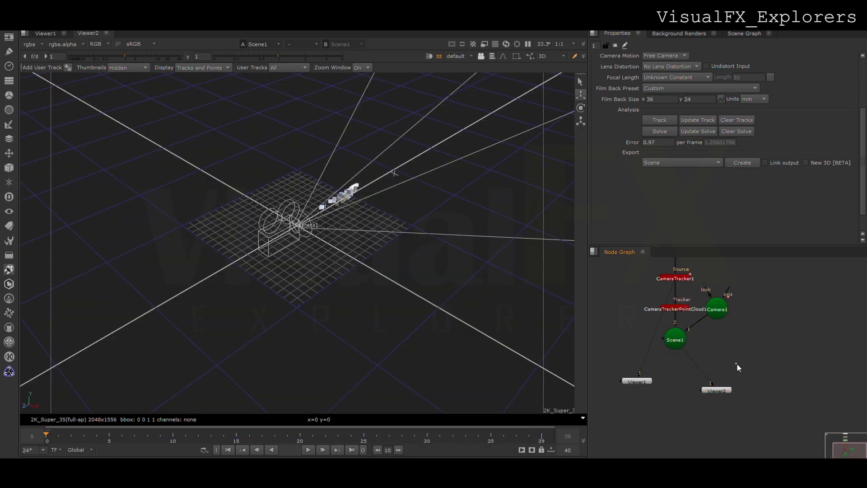
Add a ScanlineRender node and connect it to the tracked camera and the Scene node
{"action": "key", "text": "Return"}
{"action": "left_click_drag", "start_coordinate": [711, 355], "coordinate": [715, 317]}
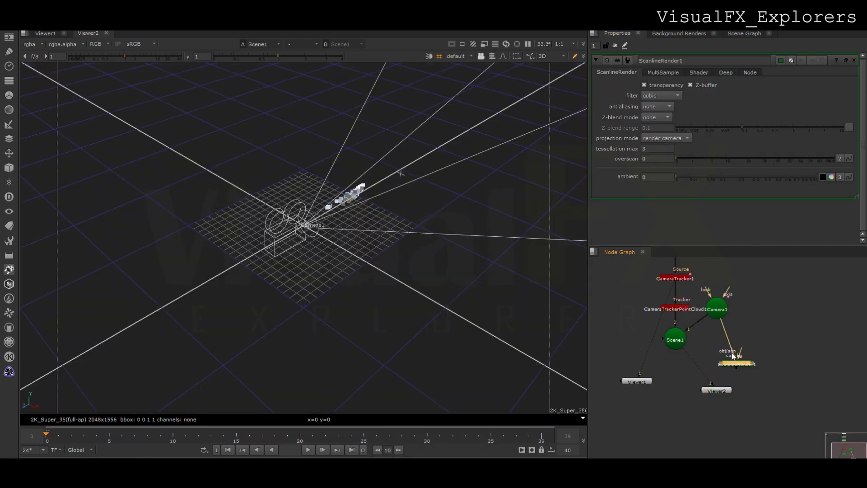
{"action": "left_click_drag", "start_coordinate": [737, 364], "coordinate": [749, 363]}
Place the second viewer's 3D view beside the first viewer and move its node below the Scene
{"action": "left_click", "coordinate": [106, 33]}
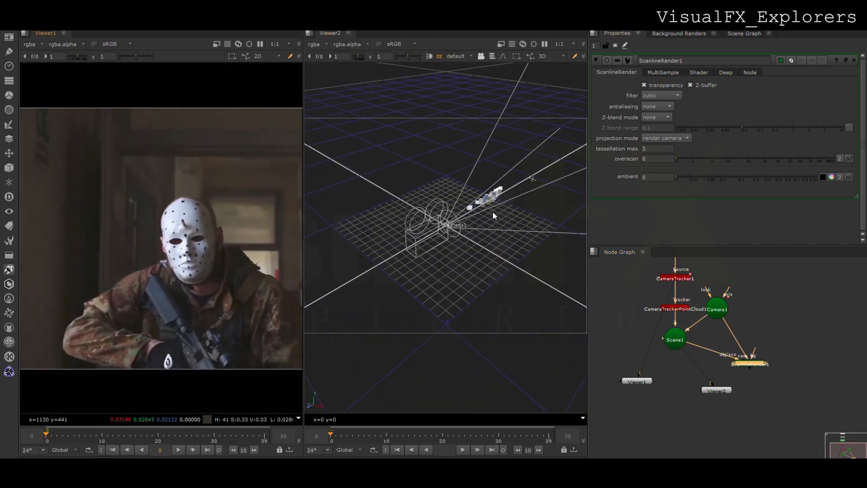
{"action": "scroll", "coordinate": [493, 212], "scroll_direction": "up", "scroll_amount": 5}
{"action": "left_click_drag", "start_coordinate": [523, 205], "coordinate": [566, 176], "text": "ctrl"}
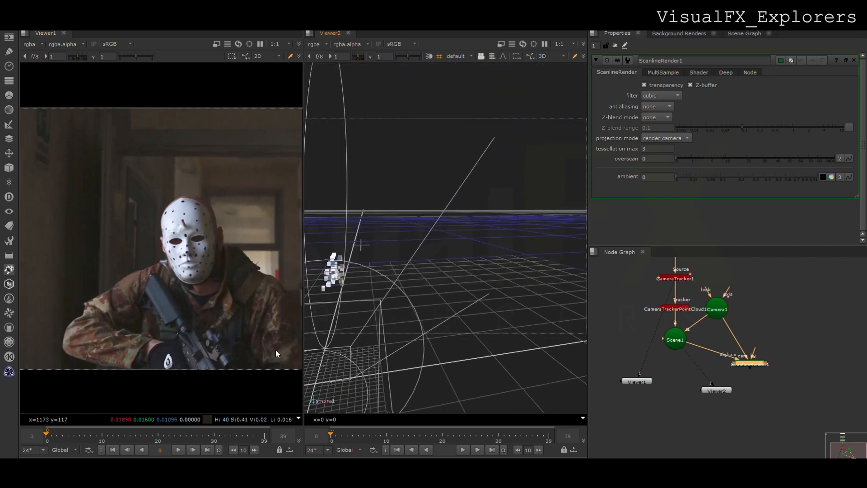
{"action": "left_click_drag", "start_coordinate": [716, 390], "coordinate": [696, 419]}
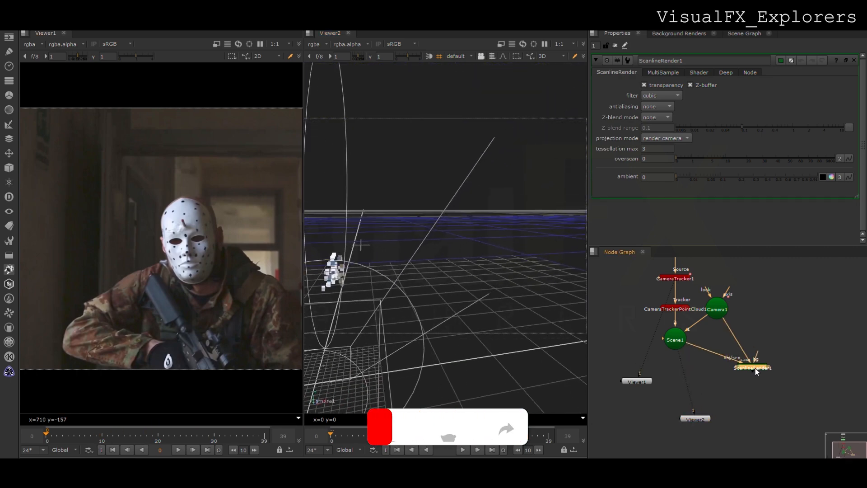
Add a Sphere node, connect it to the Scene node and place it beside the camera tracker nodes
{"action": "left_click_drag", "start_coordinate": [749, 364], "coordinate": [756, 373]}
{"action": "left_click", "coordinate": [662, 370]}
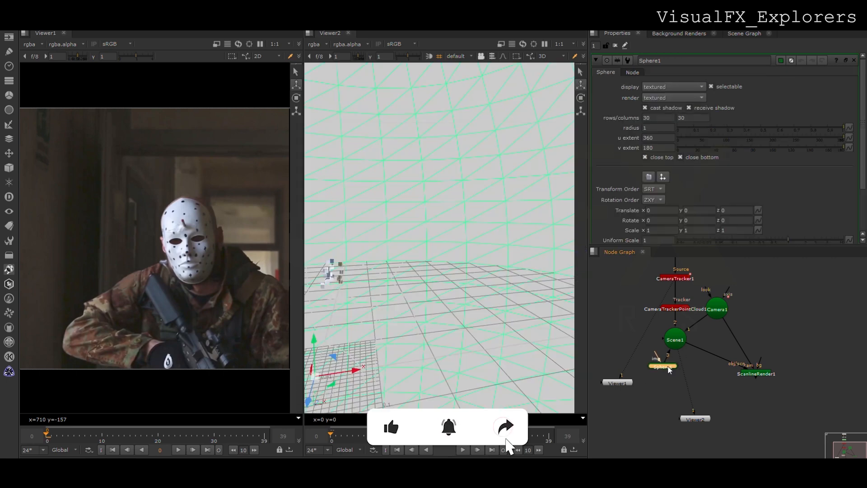
{"action": "left_click_drag", "start_coordinate": [672, 370], "coordinate": [622, 320]}
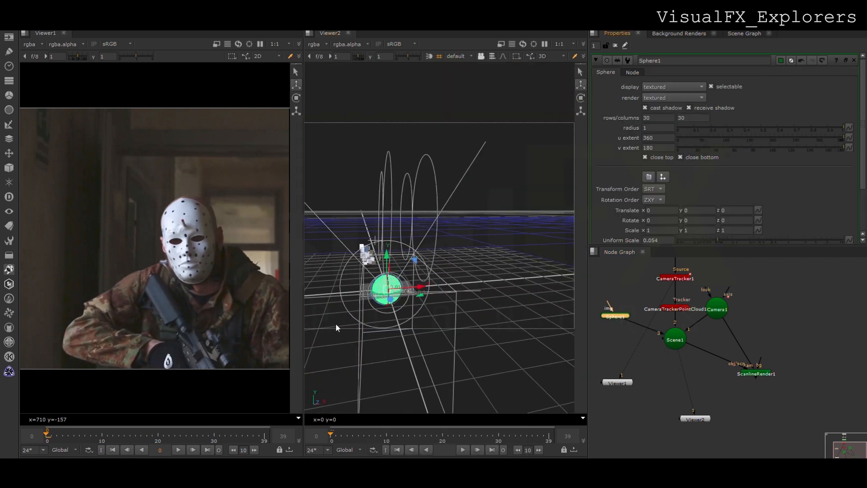
Shrink the sphere to a uniform scale of 0.054 and move it near the point cloud
{"action": "left_click_drag", "start_coordinate": [336, 325], "coordinate": [418, 371], "text": "ctrl"}
{"action": "left_click_drag", "start_coordinate": [523, 313], "coordinate": [402, 296]}
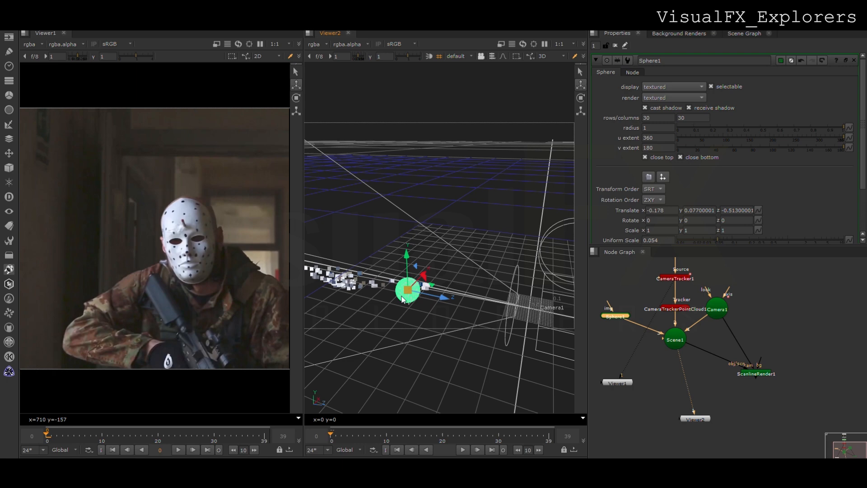
{"action": "left_click_drag", "start_coordinate": [438, 332], "coordinate": [378, 267], "text": "ctrl"}
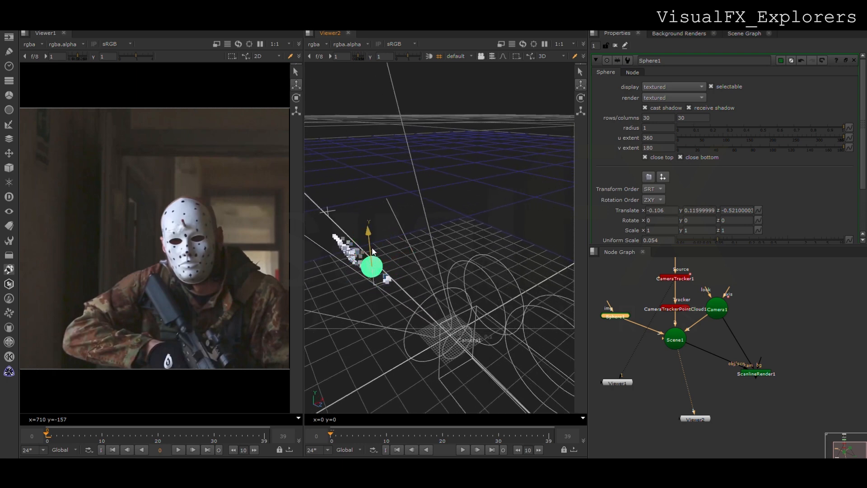
Connect the Roto node as the ScanlineRender background, view the render in Viewer1, and move the sphere over the mask
{"action": "left_click_drag", "start_coordinate": [743, 369], "coordinate": [676, 265]}
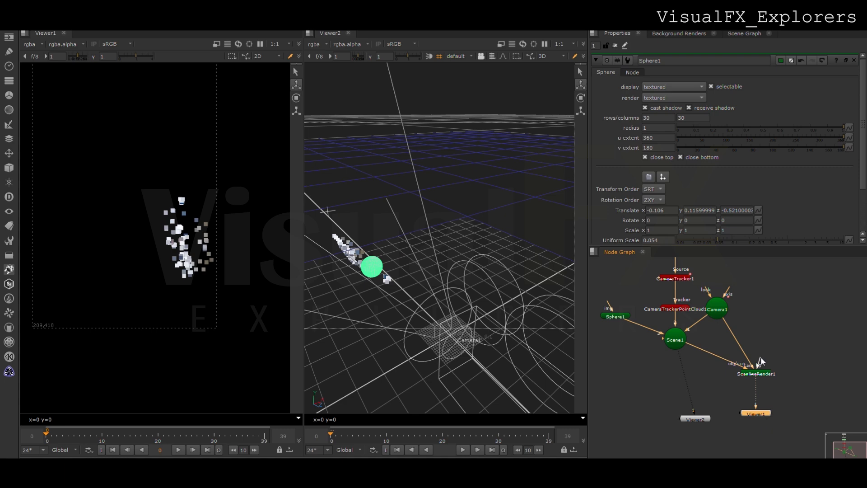
{"action": "scroll", "coordinate": [380, 292], "scroll_direction": "up", "scroll_amount": 5}
{"action": "middle_click_drag", "start_coordinate": [379, 291], "coordinate": [461, 227]}
{"action": "left_click", "coordinate": [616, 336]}
Narrow the sphere to an x scale of about 0.713 and rotate it about 15.6 degrees around z
{"action": "left_click_drag", "start_coordinate": [468, 150], "coordinate": [524, 199]}
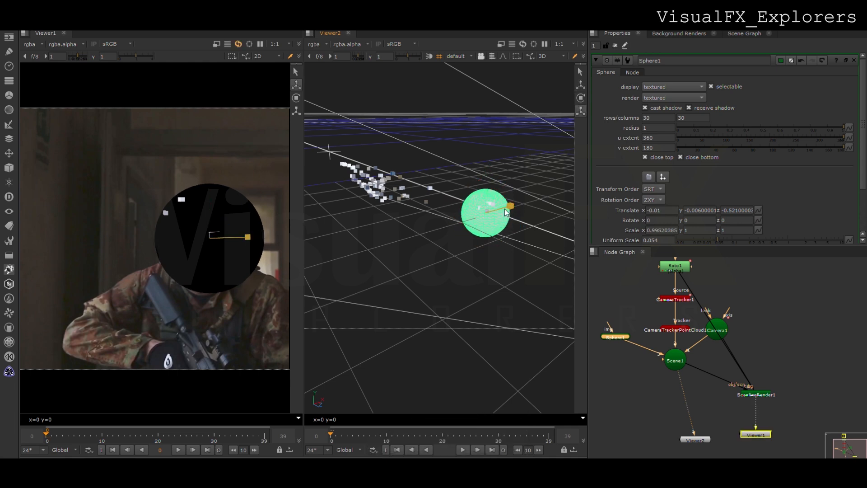
{"action": "left_click_drag", "start_coordinate": [454, 218], "coordinate": [320, 233], "text": "ctrl+shift"}
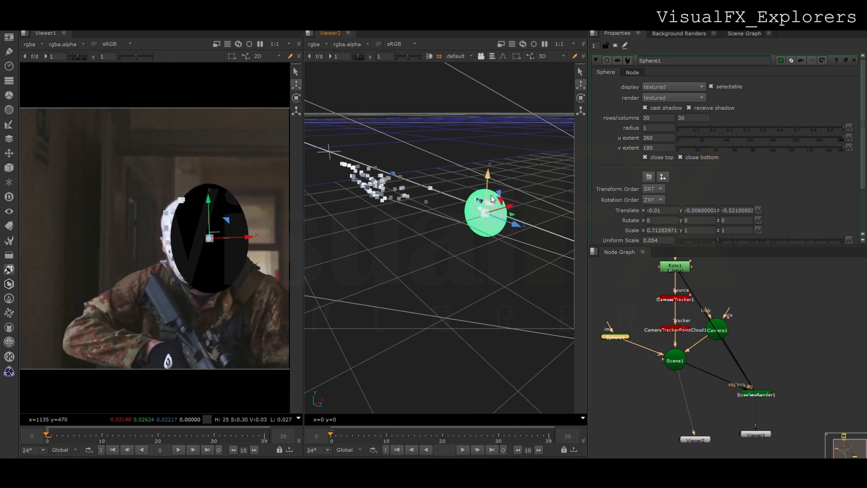
{"action": "mouse_move", "coordinate": [489, 197]}
{"action": "left_mouse_down", "text": "ctrl"}
{"action": "mouse_move", "coordinate": [468, 193]}
{"action": "mouse_move", "coordinate": [504, 198]}
{"action": "left_mouse_up", "text": "ctrl"}
{"action": "left_click_drag", "start_coordinate": [730, 223], "coordinate": [728, 223], "text": "ctrl"}
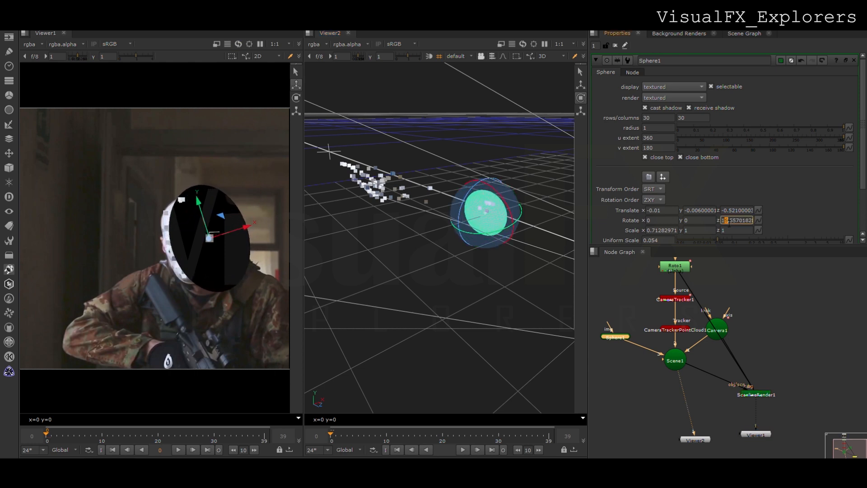
Play the shot to check the sphere's alignment and reposition it over the mask at frame 14
{"action": "left_click", "coordinate": [177, 450]}
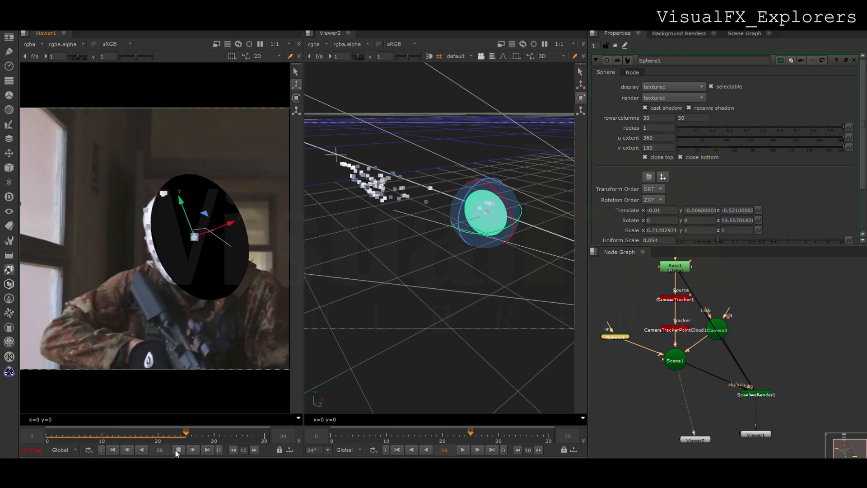
{"action": "left_click", "coordinate": [177, 450]}
{"action": "key", "text": "w"}
{"action": "mouse_move", "coordinate": [493, 218]}
{"action": "left_mouse_down"}
{"action": "mouse_move", "coordinate": [452, 208]}
{"action": "mouse_move", "coordinate": [488, 232]}
{"action": "left_mouse_up"}
{"action": "mouse_move", "coordinate": [502, 199]}
{"action": "left_mouse_down"}
{"action": "mouse_move", "coordinate": [466, 181]}
{"action": "mouse_move", "coordinate": [497, 196]}
{"action": "left_mouse_up"}
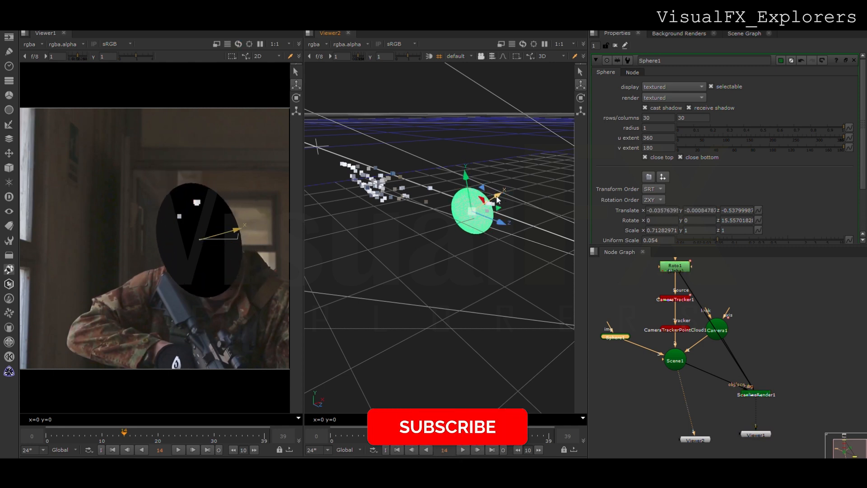
Set the sphere's z rotation to about 11.56 and nudge it sideways over the mask
{"action": "left_click", "coordinate": [728, 222]}
{"action": "scroll", "coordinate": [729, 223], "scroll_direction": "down", "scroll_amount": 2}
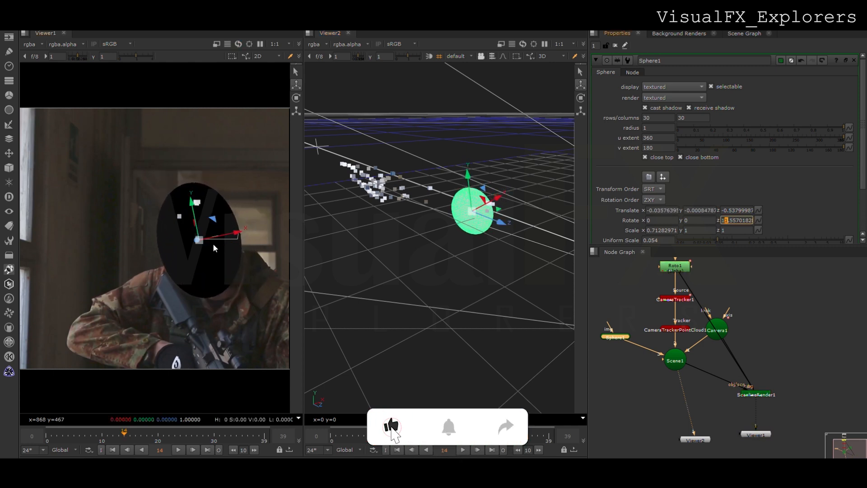
{"action": "left_click_drag", "start_coordinate": [220, 235], "coordinate": [223, 235]}
Play the shot, push the sphere back to about z -0.902 and set its uniform scale to 0.076
{"action": "left_click", "coordinate": [463, 449]}
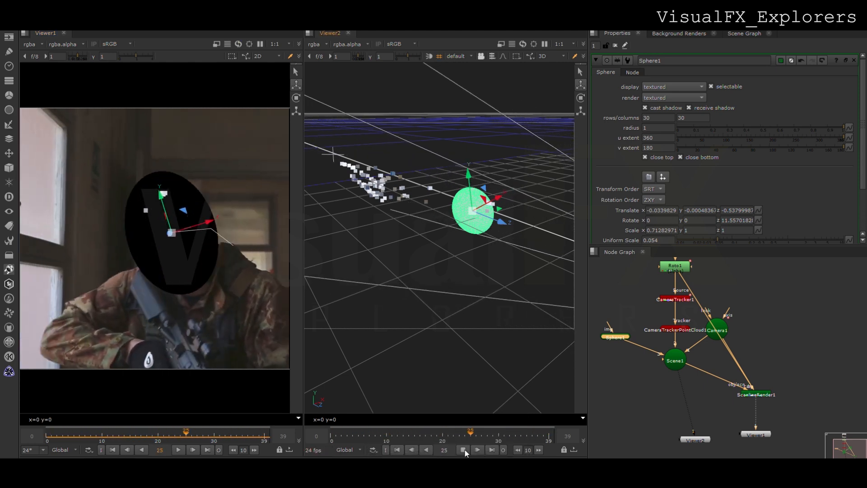
{"action": "left_click", "coordinate": [463, 449]}
{"action": "left_click_drag", "start_coordinate": [502, 221], "coordinate": [263, 165]}
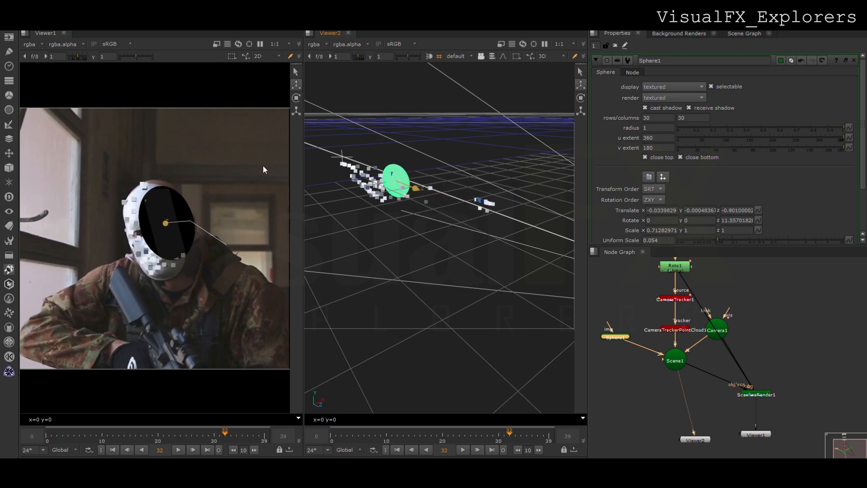
{"action": "left_click_drag", "start_coordinate": [180, 220], "coordinate": [192, 216]}
{"action": "left_click_drag", "start_coordinate": [722, 239], "coordinate": [723, 239]}
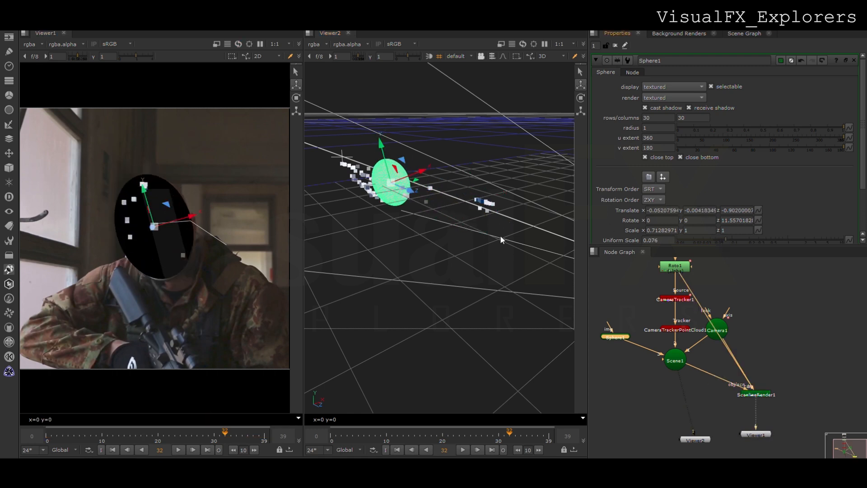
Play the shot again and move the sphere farther from the camera to about z -1.208
{"action": "left_click", "coordinate": [179, 449]}
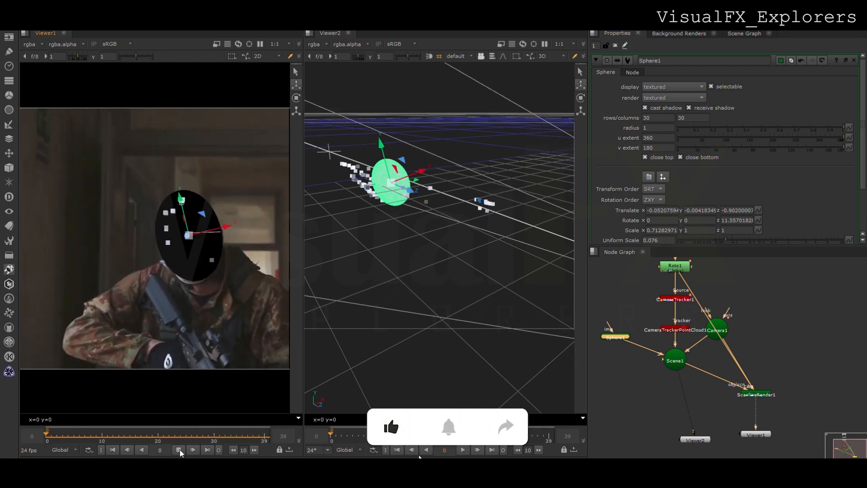
{"action": "left_click", "coordinate": [180, 450]}
{"action": "left_click_drag", "start_coordinate": [318, 242], "coordinate": [460, 265], "text": "ctrl"}
{"action": "left_click_drag", "start_coordinate": [423, 211], "coordinate": [353, 212]}
{"action": "middle_click_drag", "start_coordinate": [354, 233], "coordinate": [429, 239]}
{"action": "left_click_drag", "start_coordinate": [432, 219], "coordinate": [427, 219]}
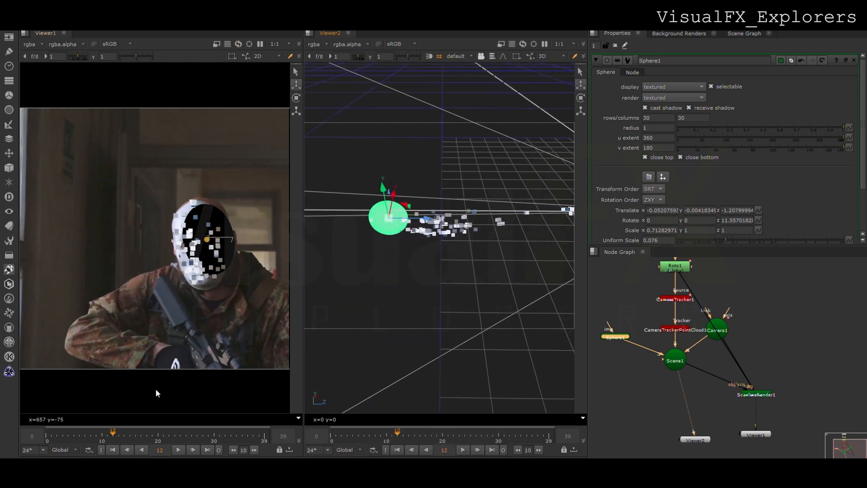
At frame 0, scale the sphere to about 0.895 by 1.255 by 1.255, rotate it to about 5.56 in z and recenter it
{"action": "left_click", "coordinate": [47, 436]}
{"action": "key", "text": "ctrl+shift"}
{"action": "left_click_drag", "start_coordinate": [392, 219], "coordinate": [388, 229], "text": "ctrl+shift"}
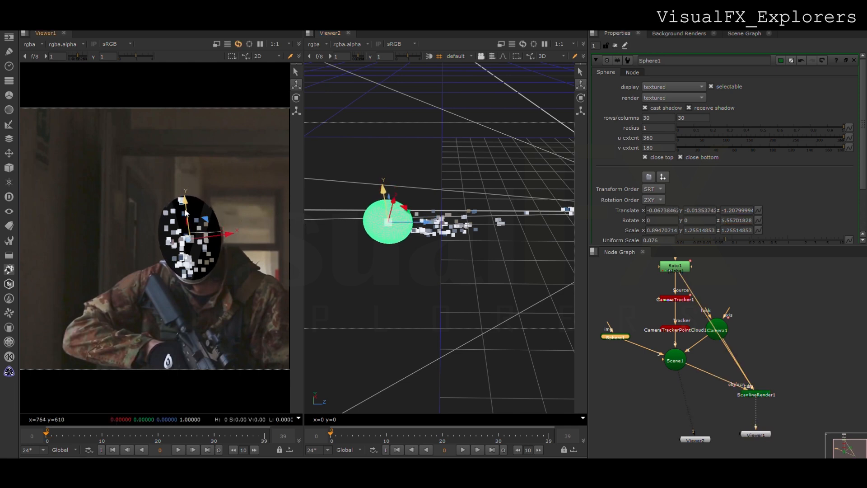
Scale the sphere to about 0.995 by 1.355 by 1.255, bring it to about z -1.176 and play the shot
{"action": "left_click", "coordinate": [690, 230]}
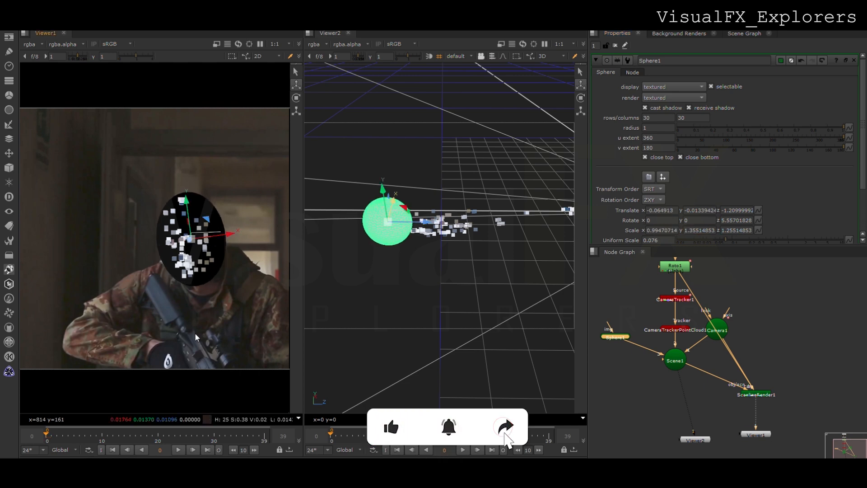
{"action": "left_click", "coordinate": [178, 449]}
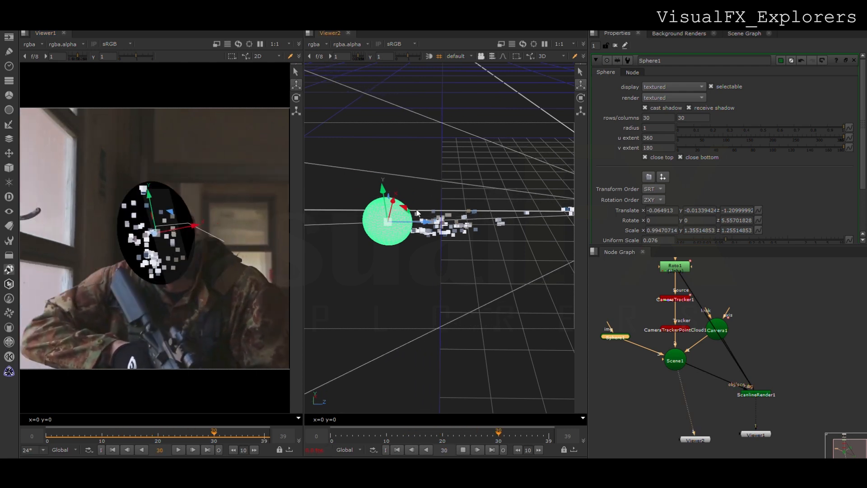
{"action": "left_click", "coordinate": [463, 449]}
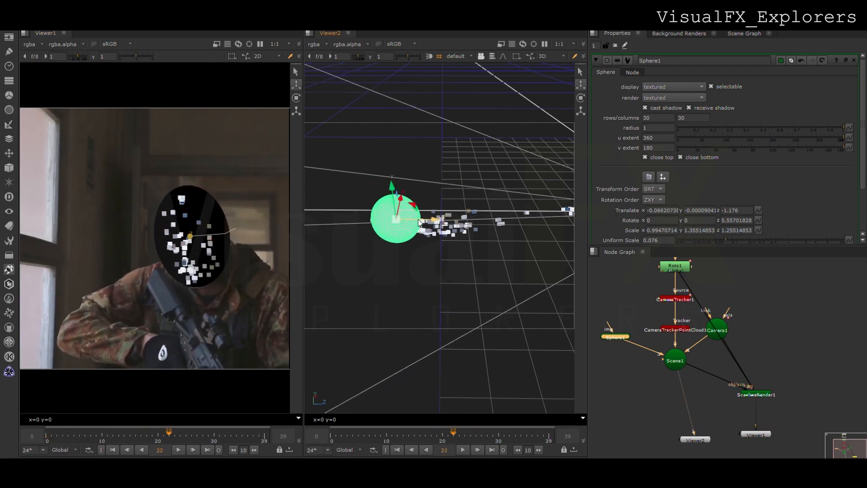
{"action": "left_click", "coordinate": [463, 449]}
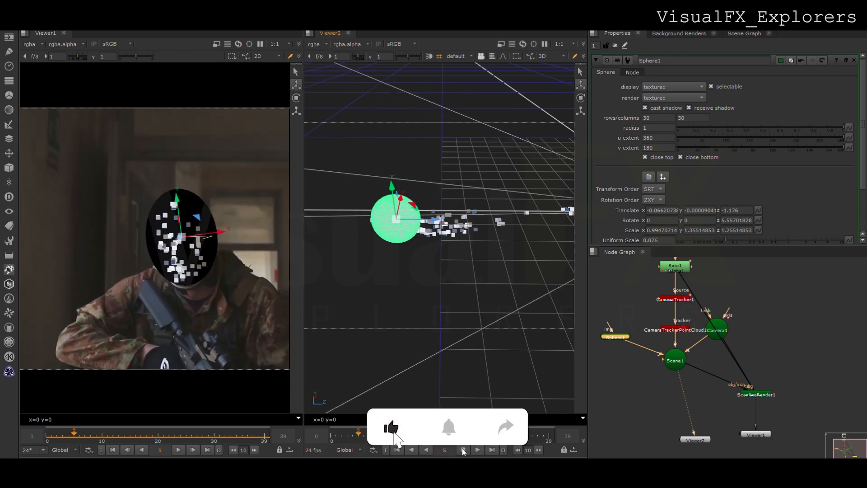
{"action": "left_click", "coordinate": [462, 449]}
Texture the sphere with a CheckerBoard, nudge it to about x -0.059, y -0.004 over the face and play the shot
{"action": "left_click", "coordinate": [607, 296]}
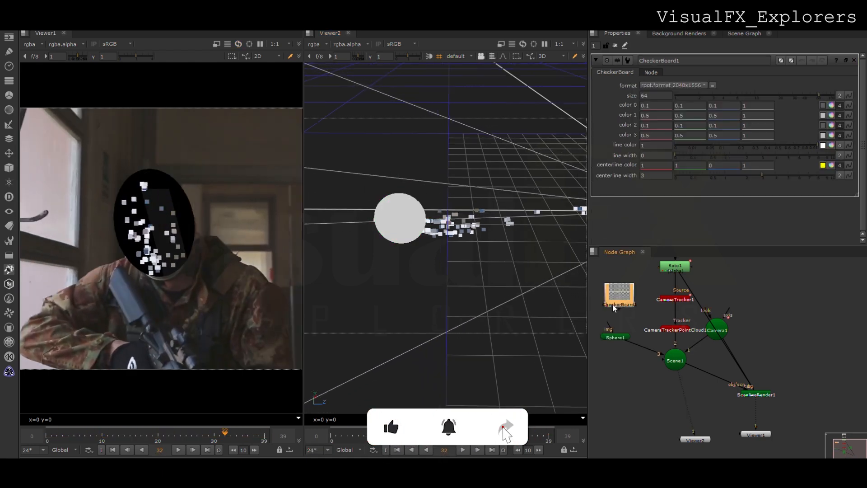
{"action": "left_click", "coordinate": [615, 336]}
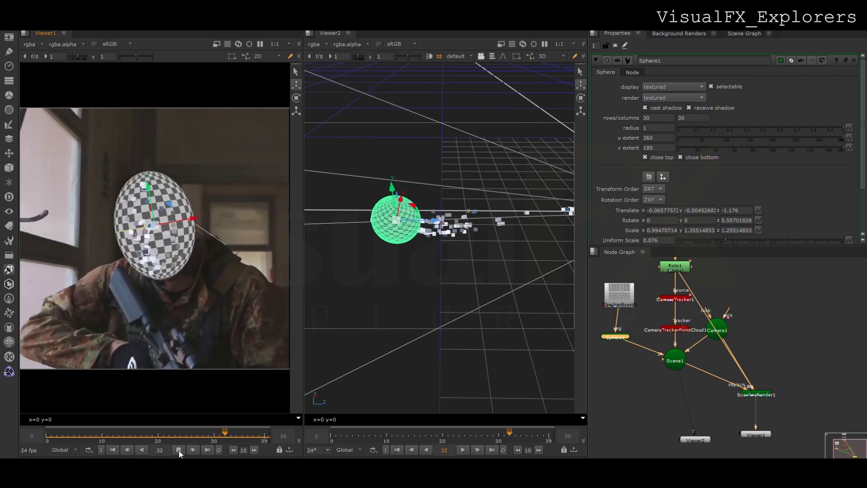
{"action": "left_click_drag", "start_coordinate": [404, 214], "coordinate": [401, 199]}
{"action": "left_click_drag", "start_coordinate": [172, 203], "coordinate": [172, 201]}
{"action": "left_click_drag", "start_coordinate": [205, 226], "coordinate": [202, 226]}
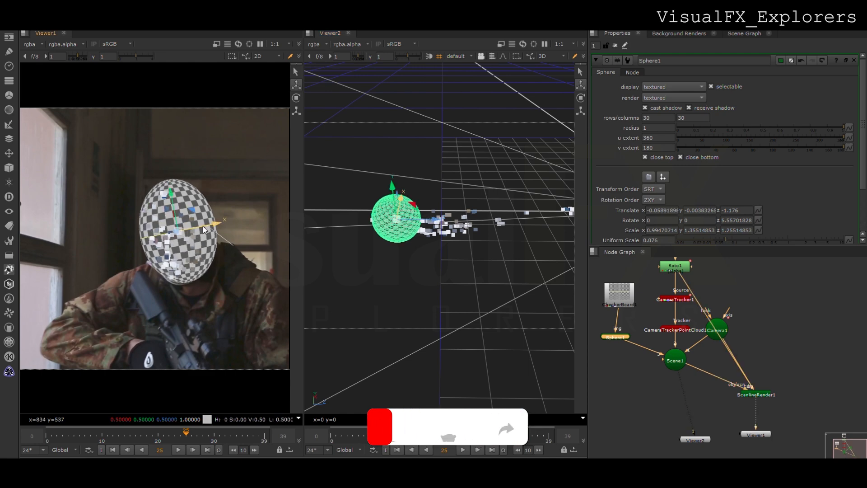
{"action": "left_click", "coordinate": [462, 450]}
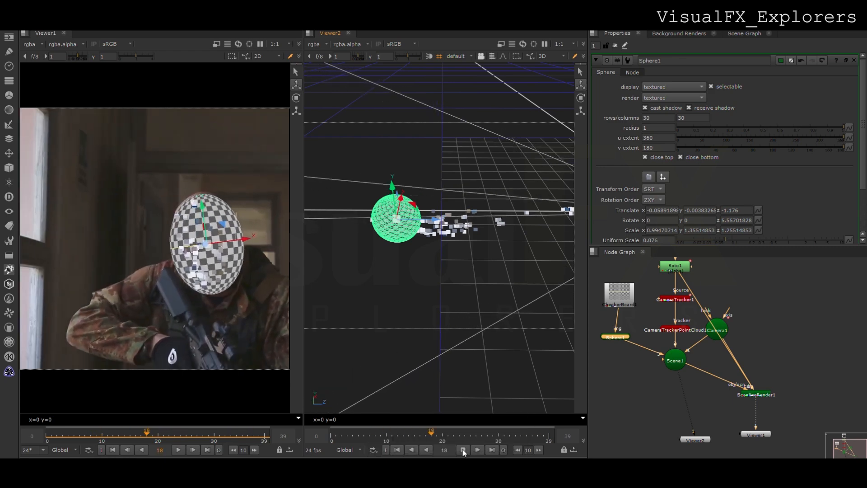
{"action": "left_click", "coordinate": [462, 450]}
{"action": "scroll", "coordinate": [498, 316], "scroll_direction": "down", "scroll_amount": 3}
{"action": "middle_click_drag", "start_coordinate": [499, 315], "coordinate": [446, 332]}
{"action": "scroll", "coordinate": [447, 334], "scroll_direction": "down", "scroll_amount": 2}
{"action": "left_click", "coordinate": [647, 383]}
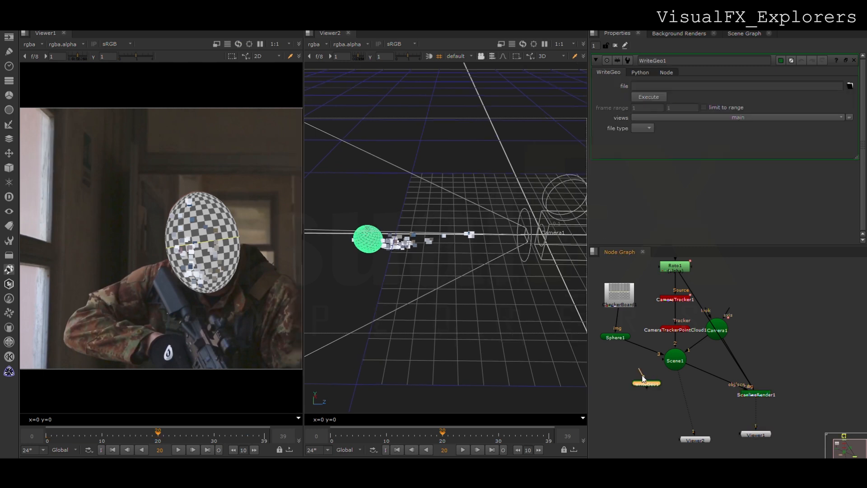
{"action": "left_click_drag", "start_coordinate": [640, 370], "coordinate": [670, 363]}
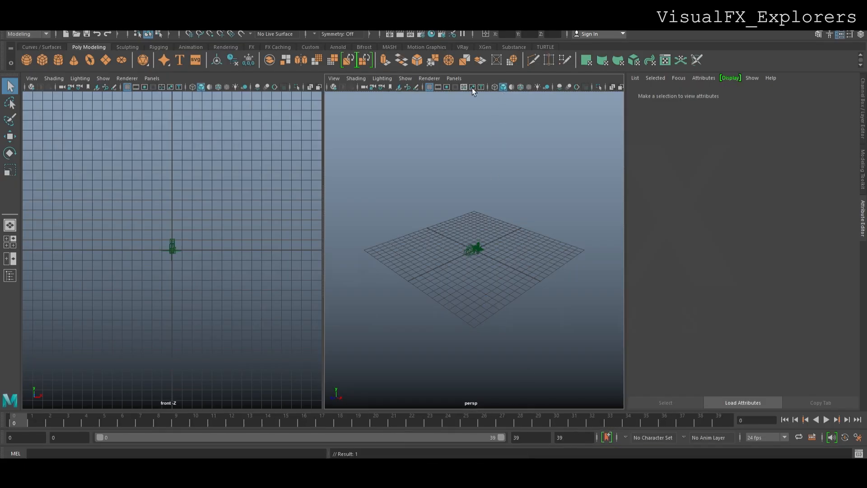
Switch to Maya, remove the tracking-point locators from the imported scene and play the sphere's motion through Camera1
{"action": "mouse_move", "coordinate": [101, 424]}
{"action": "left_mouse_down"}
{"action": "mouse_move", "coordinate": [71, 421]}
{"action": "mouse_move", "coordinate": [727, 426]}
{"action": "mouse_move", "coordinate": [12, 399]}
{"action": "mouse_move", "coordinate": [385, 431]}
{"action": "mouse_move", "coordinate": [627, 423]}
{"action": "mouse_move", "coordinate": [595, 414]}
{"action": "left_mouse_up"}
{"action": "left_click_drag", "start_coordinate": [438, 125], "coordinate": [362, 140]}
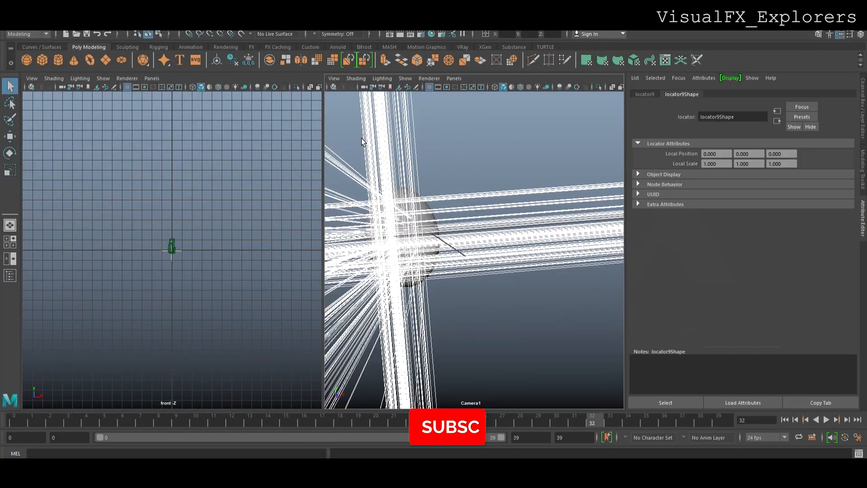
{"action": "left_click", "coordinate": [361, 139]}
{"action": "left_click_drag", "start_coordinate": [58, 425], "coordinate": [357, 435]}
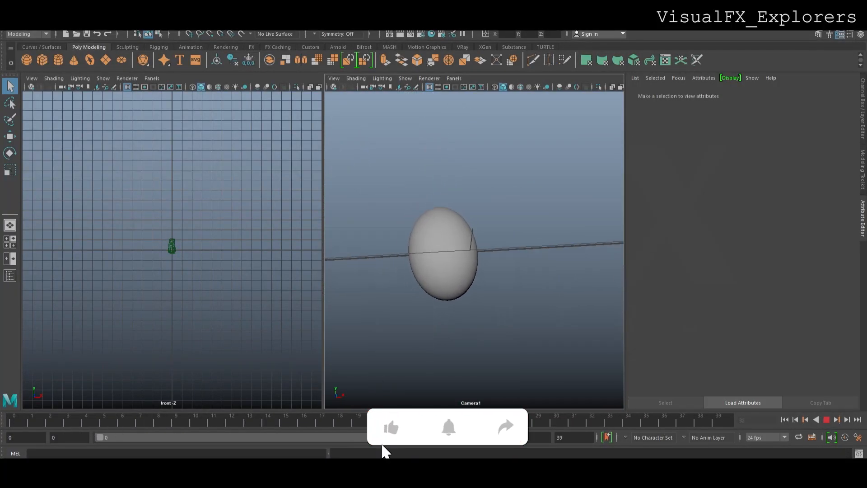
{"action": "left_click_drag", "start_coordinate": [478, 408], "coordinate": [16, 368]}
Look through Camera1 in the second view as well, show the footage behind the sphere and select the sphere mesh
{"action": "left_click", "coordinate": [160, 82]}
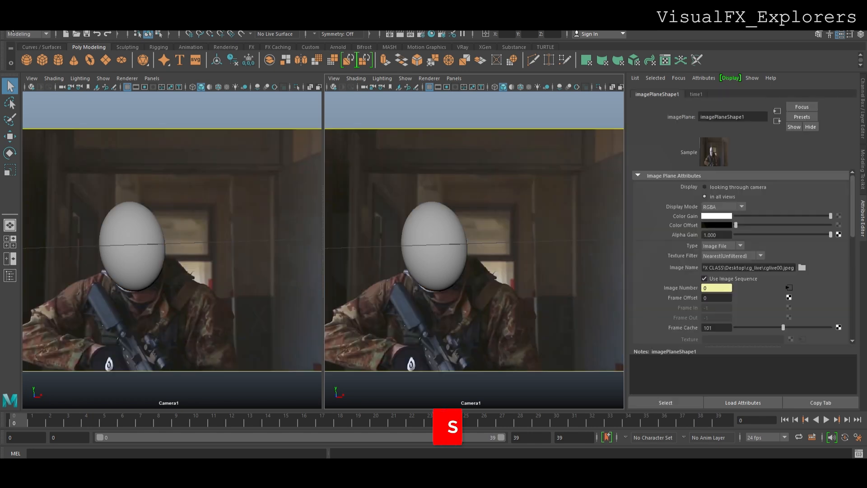
{"action": "mouse_move", "coordinate": [21, 427]}
{"action": "left_mouse_down"}
{"action": "mouse_move", "coordinate": [302, 421]}
{"action": "mouse_move", "coordinate": [508, 397]}
{"action": "mouse_move", "coordinate": [724, 403]}
{"action": "mouse_move", "coordinate": [140, 367]}
{"action": "mouse_move", "coordinate": [9, 369]}
{"action": "left_mouse_up"}
{"action": "left_click", "coordinate": [154, 249]}
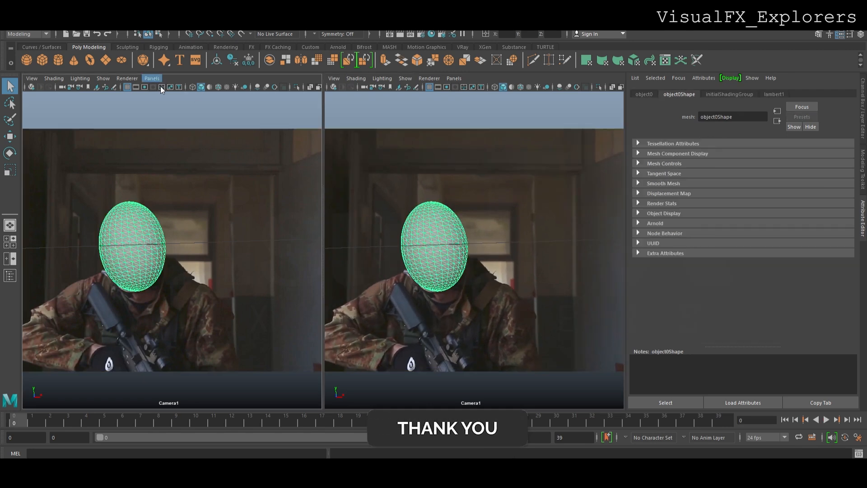
Switch one Camera1 view to the perspective view and frame the sphere together with the tracked camera
{"action": "left_click", "coordinate": [256, 94]}
{"action": "scroll", "coordinate": [189, 246], "scroll_direction": "up", "scroll_amount": 10}
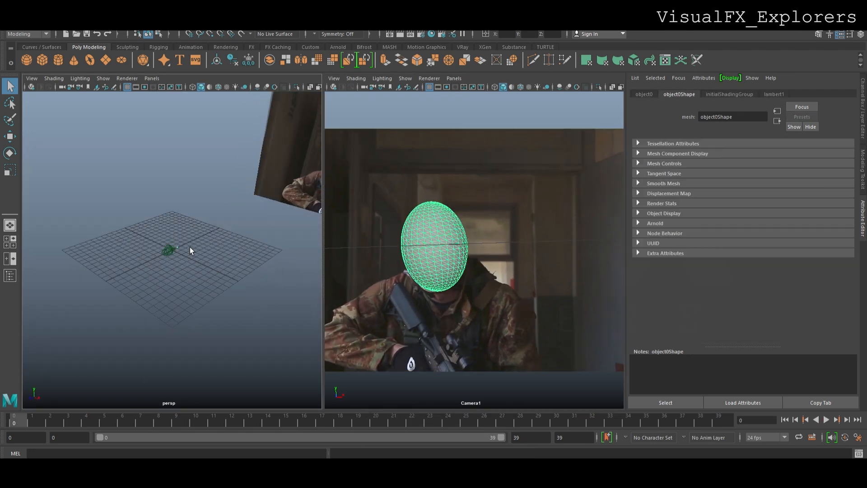
{"action": "middle_click_drag", "start_coordinate": [263, 226], "coordinate": [118, 294], "text": "alt"}
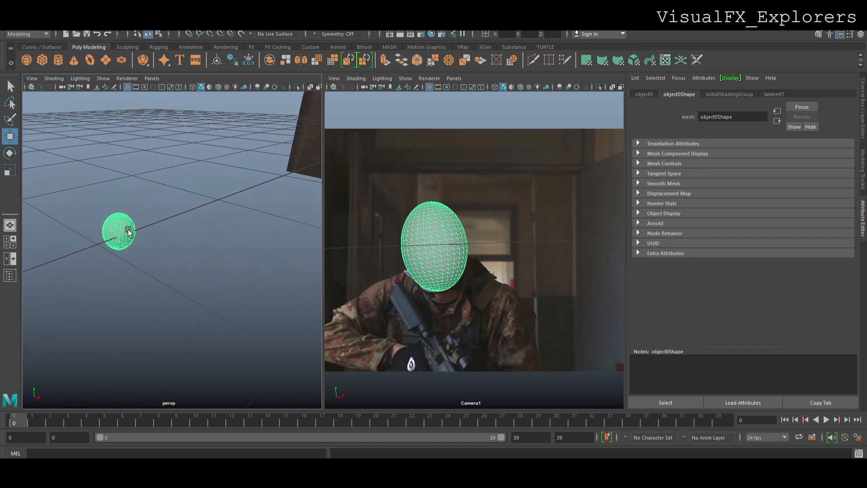
{"action": "scroll", "coordinate": [128, 231], "scroll_direction": "down", "scroll_amount": 6}
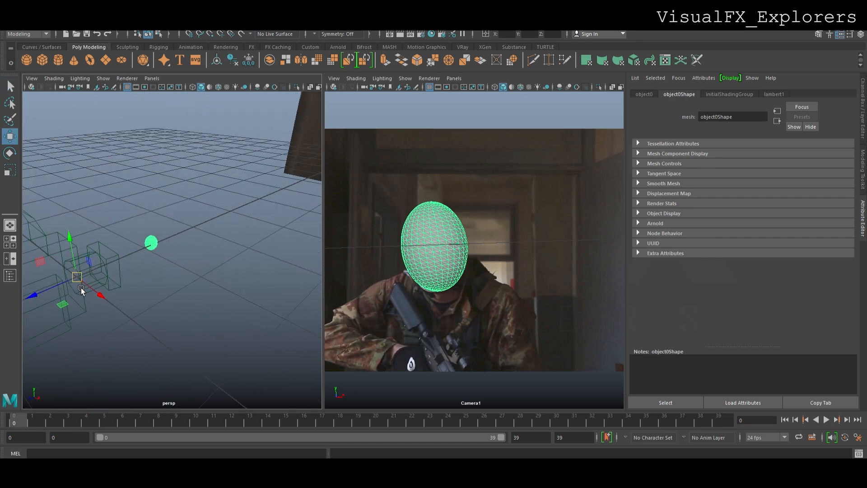
Try moving the sphere along its depth axis in the perspective view
{"action": "left_click_drag", "start_coordinate": [52, 292], "coordinate": [57, 294]}
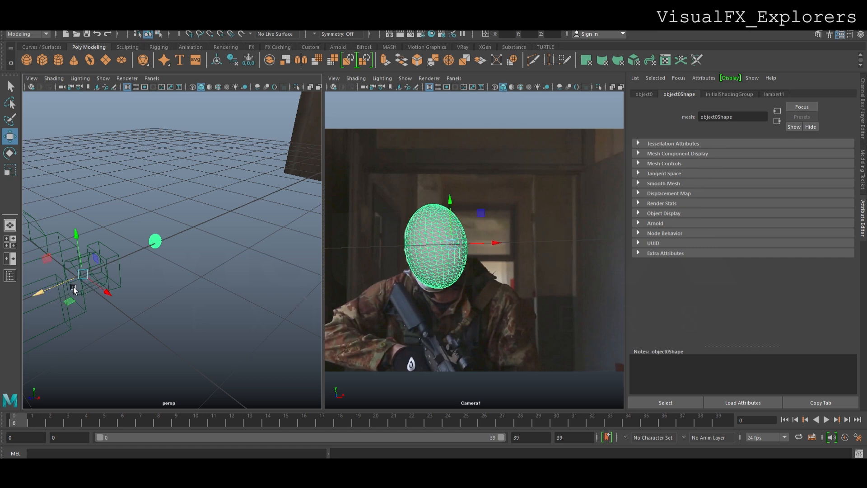
{"action": "left_click_drag", "start_coordinate": [67, 290], "coordinate": [62, 302]}
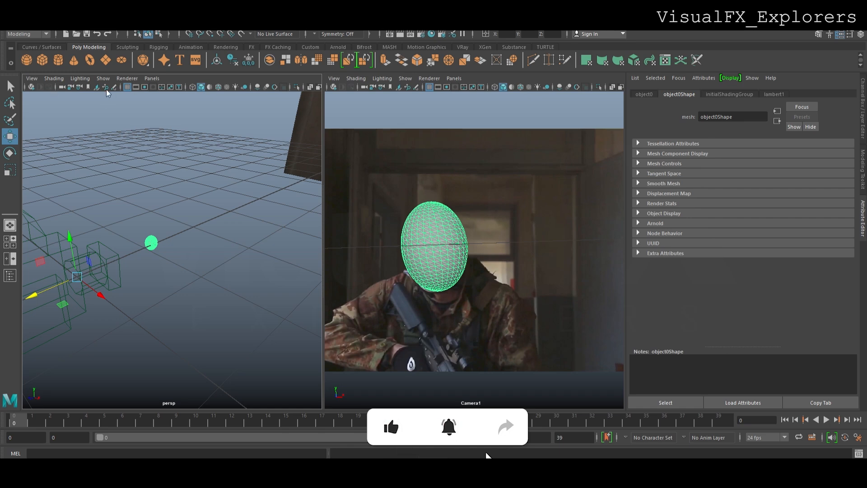
{"action": "left_click", "coordinate": [402, 291]}
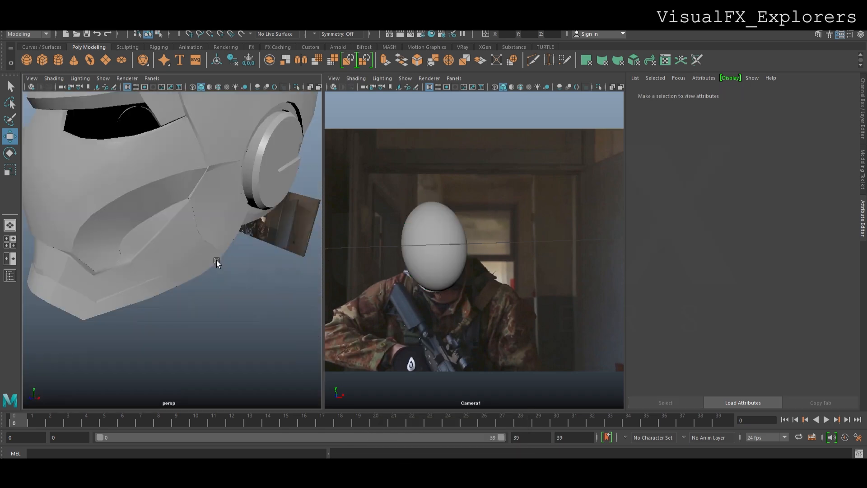
Select the imported Iron Man helmet and scale it down uniformly until it fits within the grid
{"action": "scroll", "coordinate": [217, 261], "scroll_direction": "down", "scroll_amount": 6}
{"action": "left_click", "coordinate": [193, 191]}
{"action": "key", "text": "e"}
{"action": "key", "text": "r"}
{"action": "left_click_drag", "start_coordinate": [171, 251], "coordinate": [116, 312]}
{"action": "left_click_drag", "start_coordinate": [180, 261], "coordinate": [139, 316]}
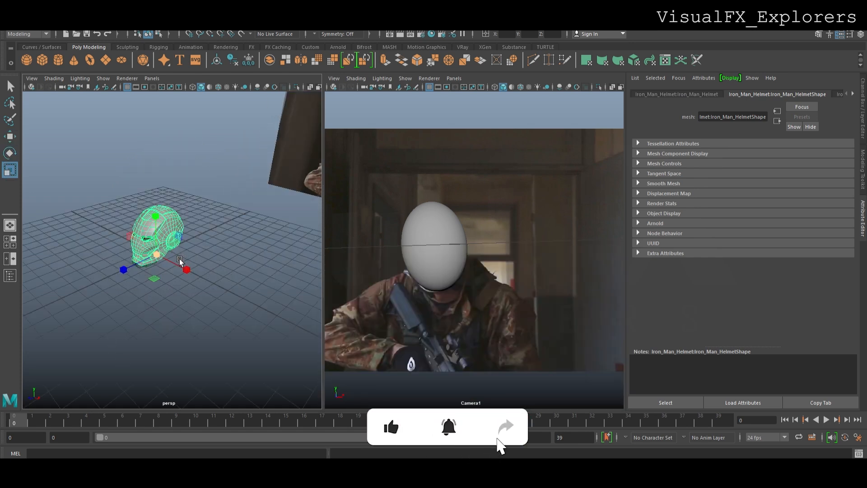
Move the helmet toward the tracked camera, shrink it close to the sphere's size and place it just behind the sphere
{"action": "scroll", "coordinate": [162, 235], "scroll_direction": "up", "scroll_amount": 3}
{"action": "key", "text": "w"}
{"action": "left_click_drag", "start_coordinate": [135, 271], "coordinate": [214, 229]}
{"action": "scroll", "coordinate": [213, 229], "scroll_direction": "up", "scroll_amount": 3}
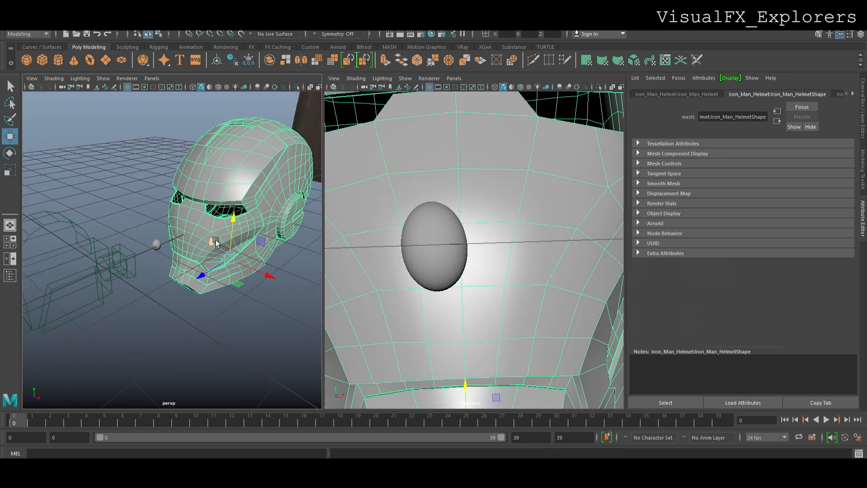
{"action": "key", "text": "r"}
{"action": "left_click_drag", "start_coordinate": [236, 269], "coordinate": [205, 324]}
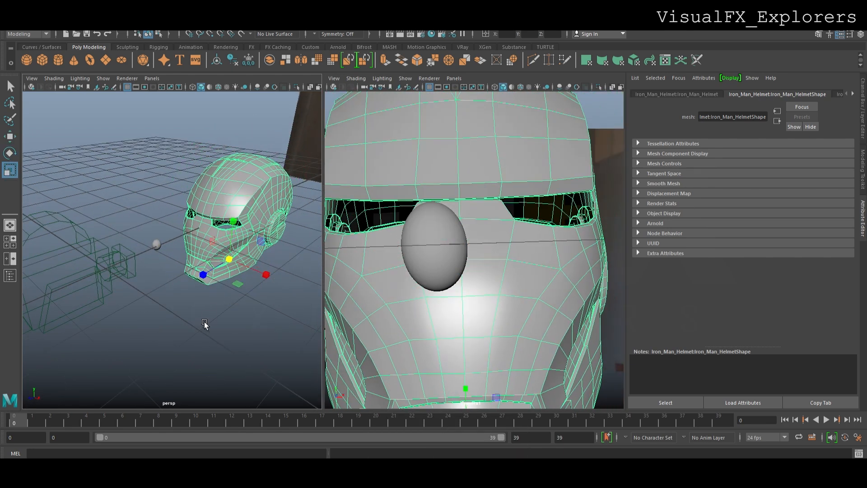
{"action": "left_click_drag", "start_coordinate": [239, 265], "coordinate": [197, 329]}
{"action": "key", "text": "w"}
{"action": "left_click_drag", "start_coordinate": [268, 275], "coordinate": [200, 258]}
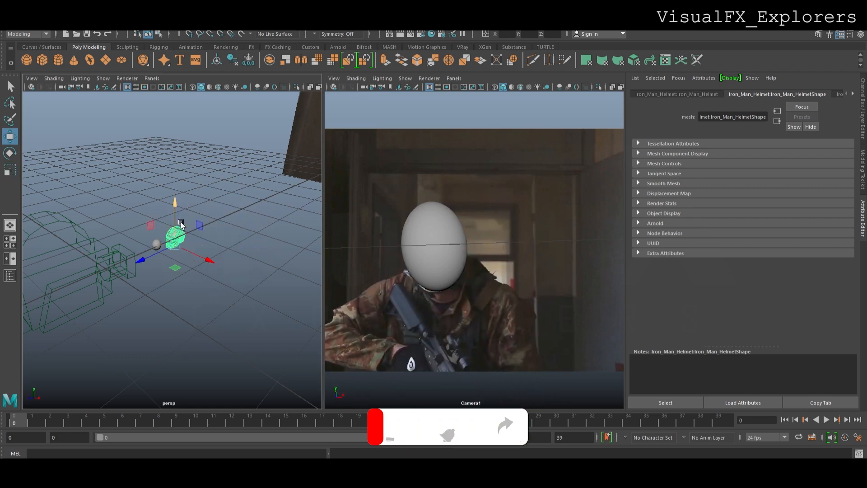
Reposition the helmet beside the sphere within the camera's view and adjust its uniform scale
{"action": "scroll", "coordinate": [167, 261], "scroll_direction": "up", "scroll_amount": 4}
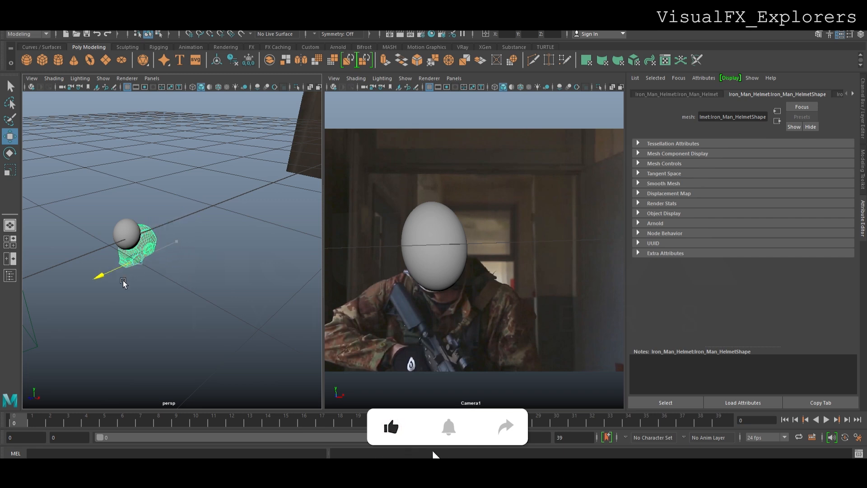
{"action": "left_click_drag", "start_coordinate": [136, 221], "coordinate": [135, 205]}
{"action": "left_click_drag", "start_coordinate": [158, 249], "coordinate": [218, 186]}
{"action": "left_click_drag", "start_coordinate": [244, 231], "coordinate": [135, 346]}
{"action": "key", "text": "e"}
{"action": "key", "text": "r"}
{"action": "left_click_drag", "start_coordinate": [157, 273], "coordinate": [164, 357]}
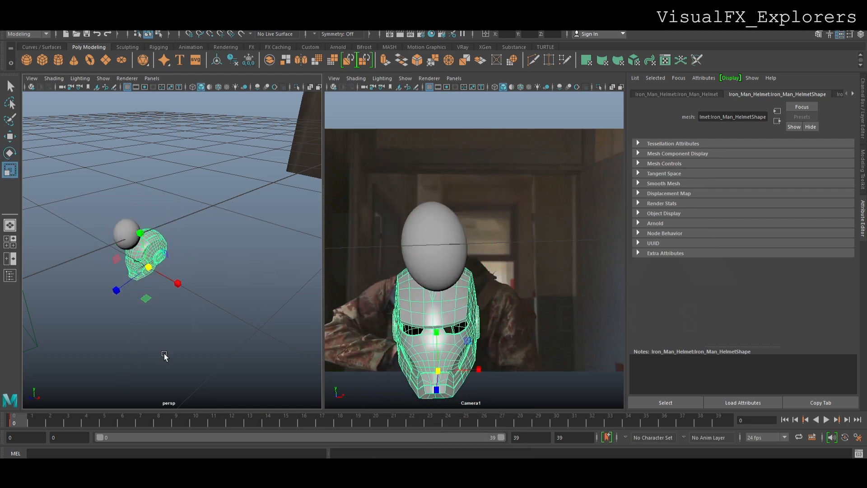
Raise the helmet over the sphere and rotate it to match the tilt of the soldier's head
{"action": "key", "text": "w"}
{"action": "left_click_drag", "start_coordinate": [163, 264], "coordinate": [152, 232]}
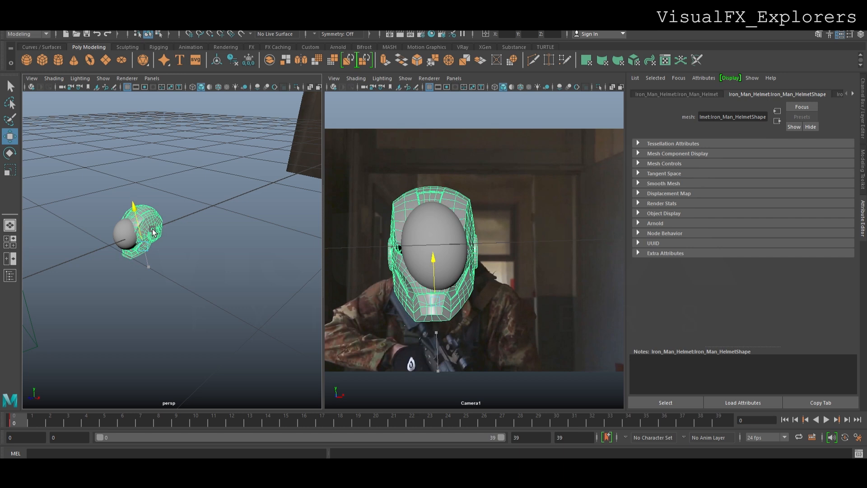
{"action": "key", "text": "e"}
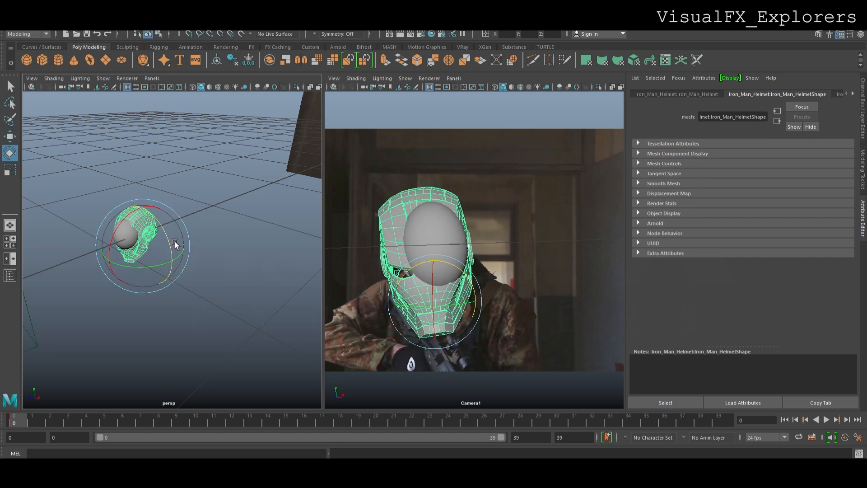
Try to shrink the helmet and move it up and forward onto the masked head
{"action": "key", "text": "r"}
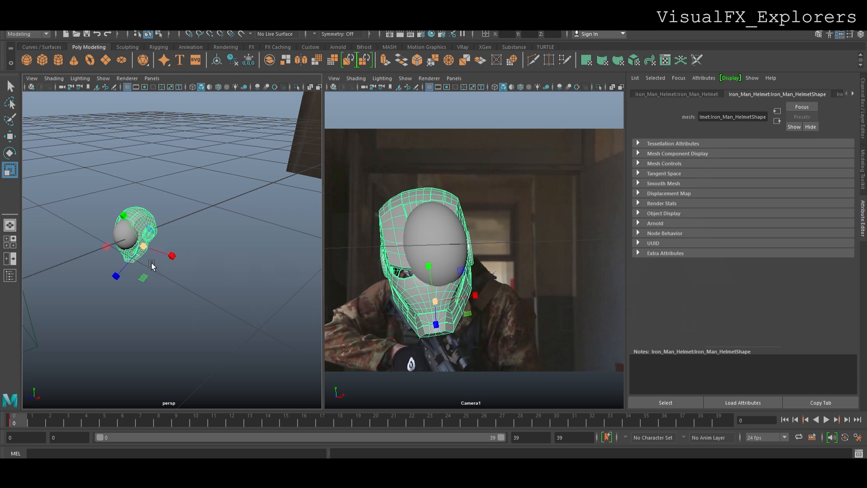
{"action": "left_click_drag", "start_coordinate": [150, 260], "coordinate": [120, 322]}
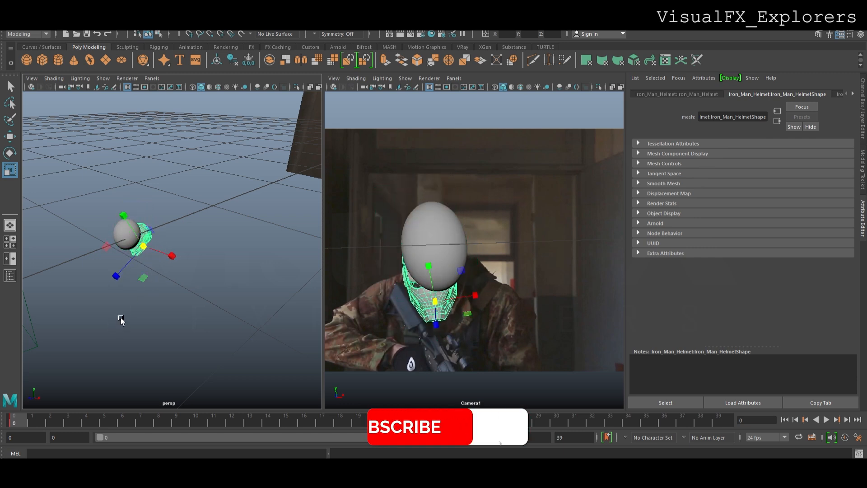
{"action": "key", "text": "w"}
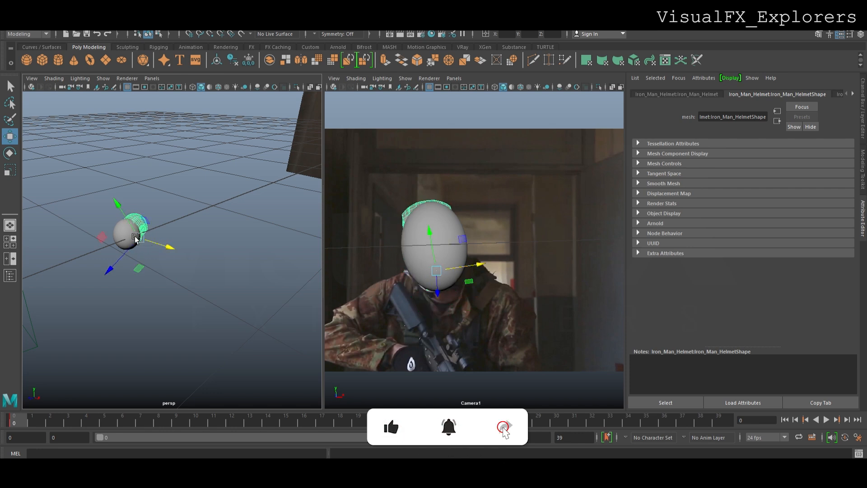
{"action": "left_click_drag", "start_coordinate": [133, 258], "coordinate": [126, 268]}
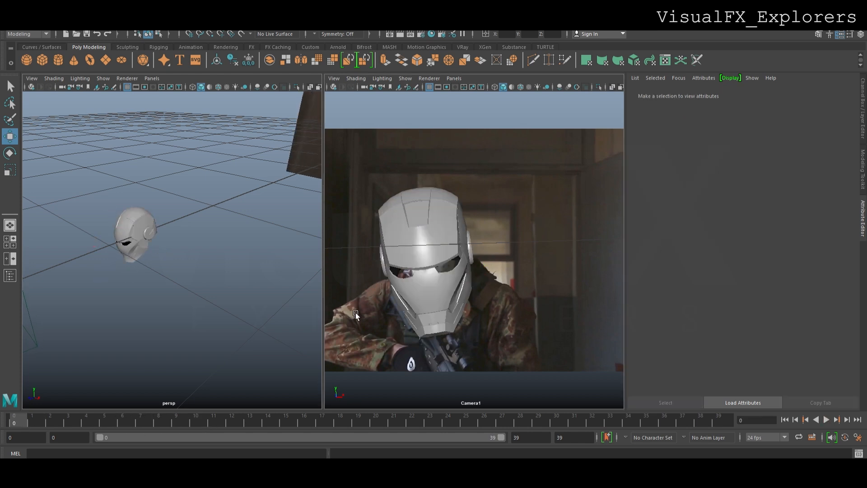
Reselect the helmet, try scaling it down and repositioning it over the face, and scrub the first frames
{"action": "left_click", "coordinate": [557, 392]}
{"action": "left_click", "coordinate": [151, 241]}
{"action": "key", "text": "r"}
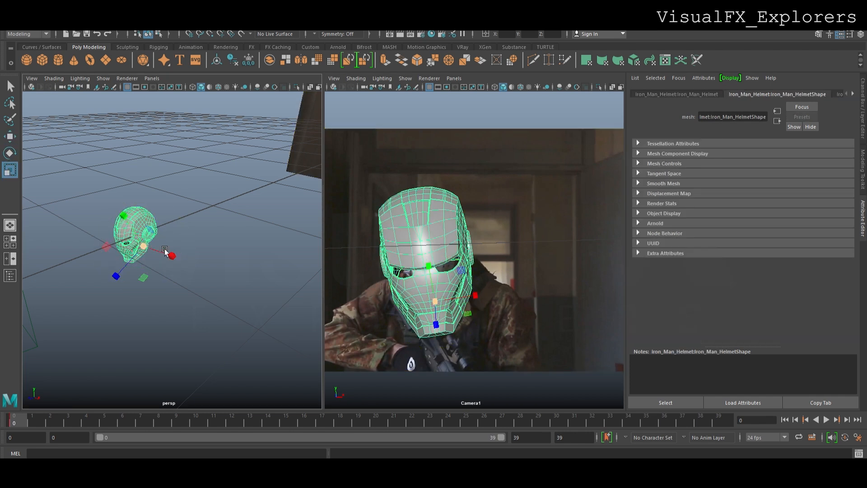
{"action": "left_click_drag", "start_coordinate": [153, 251], "coordinate": [127, 341]}
{"action": "key", "text": "w"}
{"action": "left_click_drag", "start_coordinate": [143, 239], "coordinate": [139, 225]}
{"action": "left_click_drag", "start_coordinate": [171, 251], "coordinate": [174, 253]}
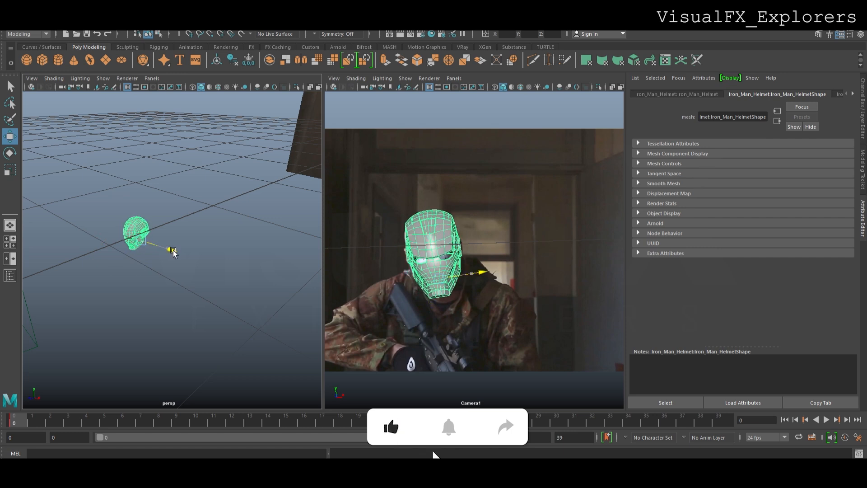
{"action": "left_click_drag", "start_coordinate": [57, 424], "coordinate": [19, 426]}
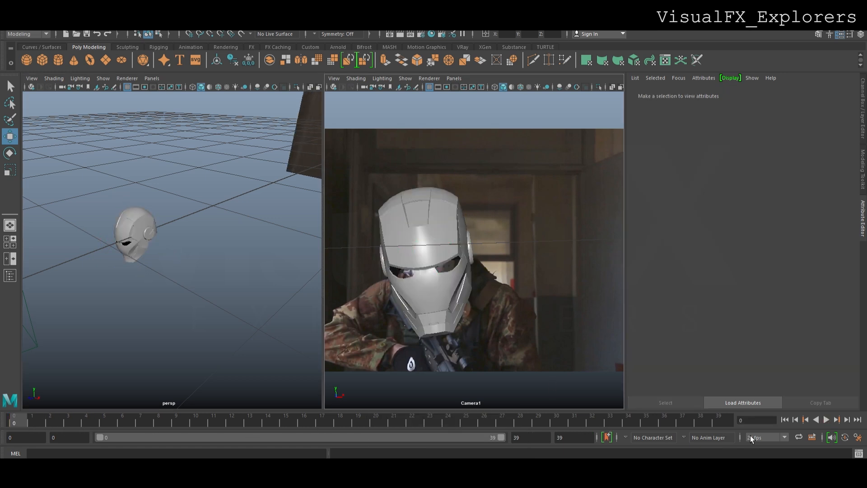
Play the shot through the tracked camera to check how the helmet follows the head, and return to frame 0
{"action": "left_click", "coordinate": [826, 420]}
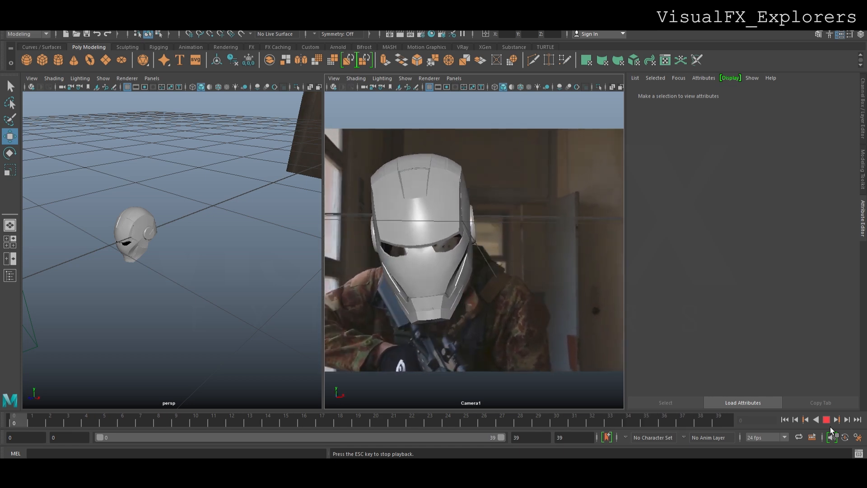
{"action": "left_click", "coordinate": [826, 419]}
{"action": "left_click_drag", "start_coordinate": [88, 426], "coordinate": [5, 427]}
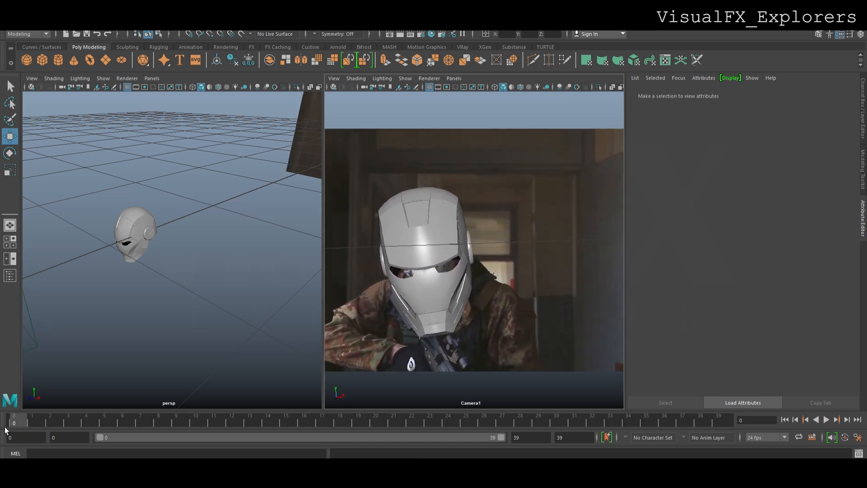
{"action": "left_click", "coordinate": [414, 267]}
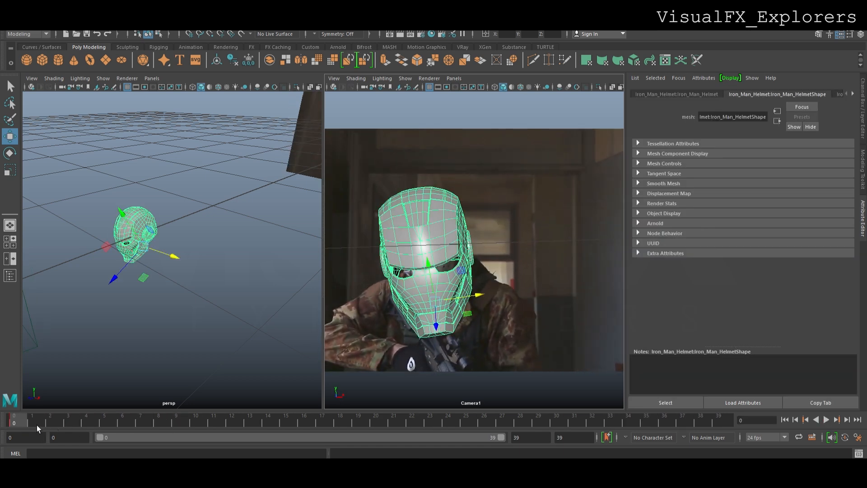
{"action": "mouse_move", "coordinate": [30, 422]}
{"action": "left_mouse_down"}
{"action": "mouse_move", "coordinate": [67, 424]}
{"action": "mouse_move", "coordinate": [18, 426]}
{"action": "left_mouse_up"}
{"action": "left_click", "coordinate": [16, 426], "text": "shift"}
{"action": "key", "text": "Delete"}
{"action": "key", "text": "ctrl+z"}
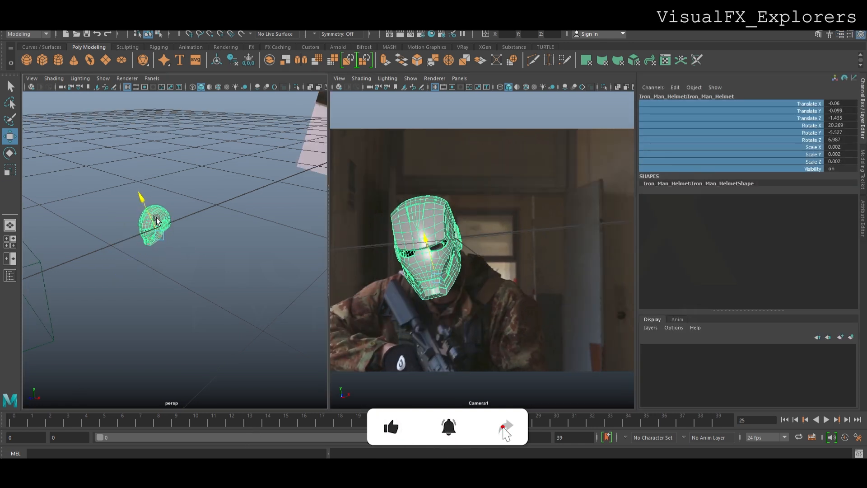
Nudge the helmet over the head at frame 25 to Translate X -0.069 and Y -0.096, and play the shot to check the fit
{"action": "left_click_drag", "start_coordinate": [188, 244], "coordinate": [188, 244]}
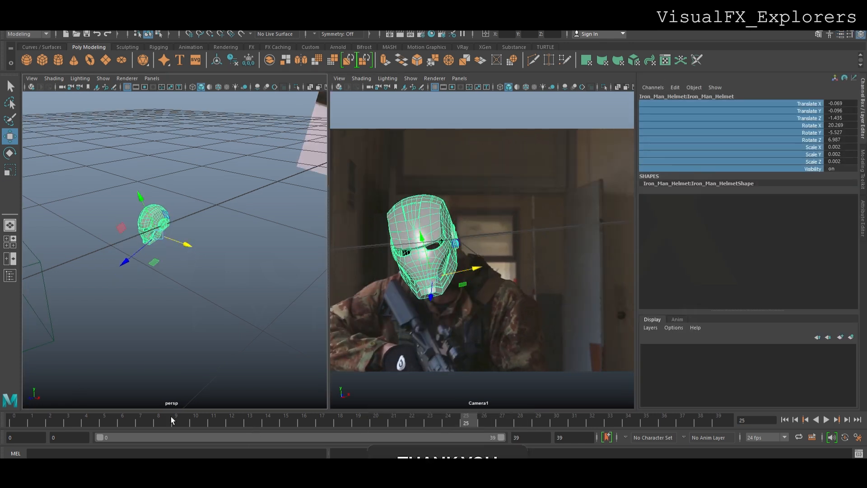
{"action": "left_click_drag", "start_coordinate": [62, 426], "coordinate": [267, 425]}
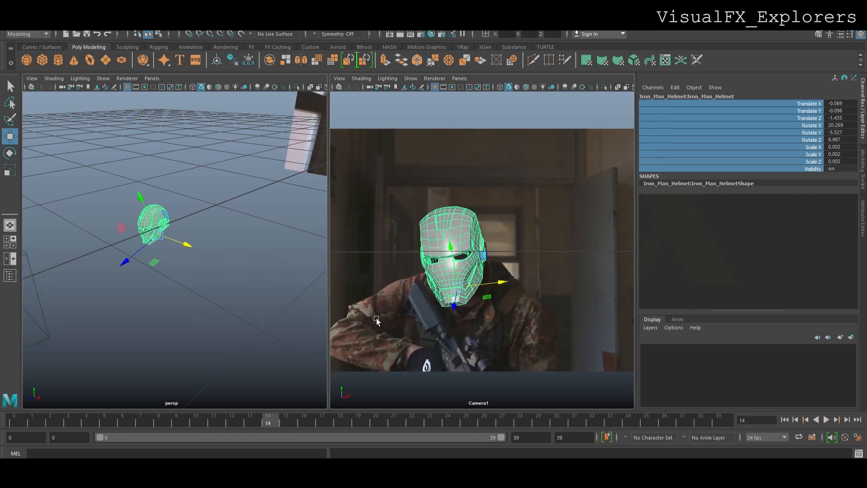
{"action": "left_click", "coordinate": [826, 420]}
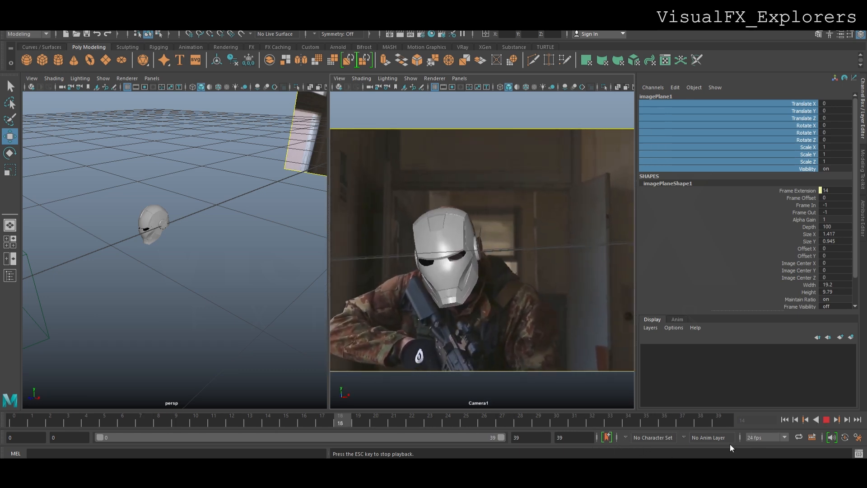
{"action": "left_click", "coordinate": [828, 423]}
At frame 0, rotate the helmet to about X 23.8, Y -2.3, Z 9.7 degrees and shift it slightly over the masked head
{"action": "left_click_drag", "start_coordinate": [79, 426], "coordinate": [14, 424]}
{"action": "left_click", "coordinate": [444, 237]}
{"action": "key", "text": "e"}
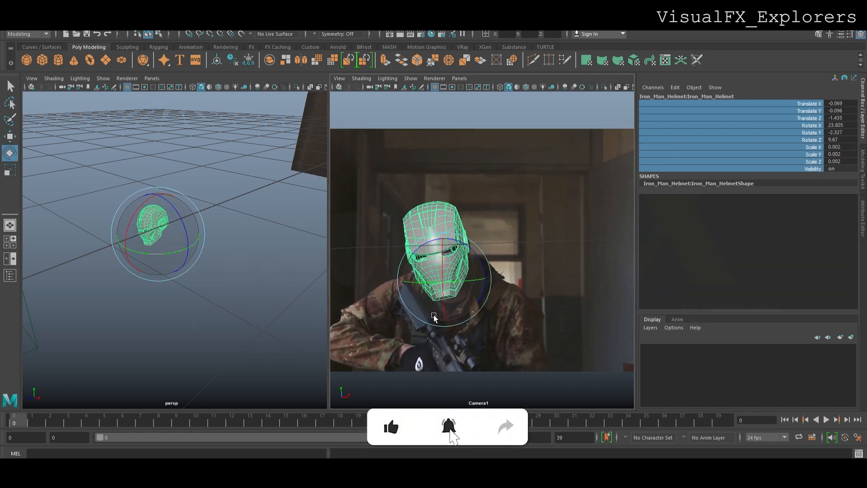
{"action": "key", "text": "w"}
{"action": "left_click_drag", "start_coordinate": [439, 257], "coordinate": [439, 255]}
{"action": "left_click", "coordinate": [487, 270]}
Play and scrub the shot to inspect the helmet's alignment with the moving head, ending at frame 0
{"action": "key", "text": "alt+v"}
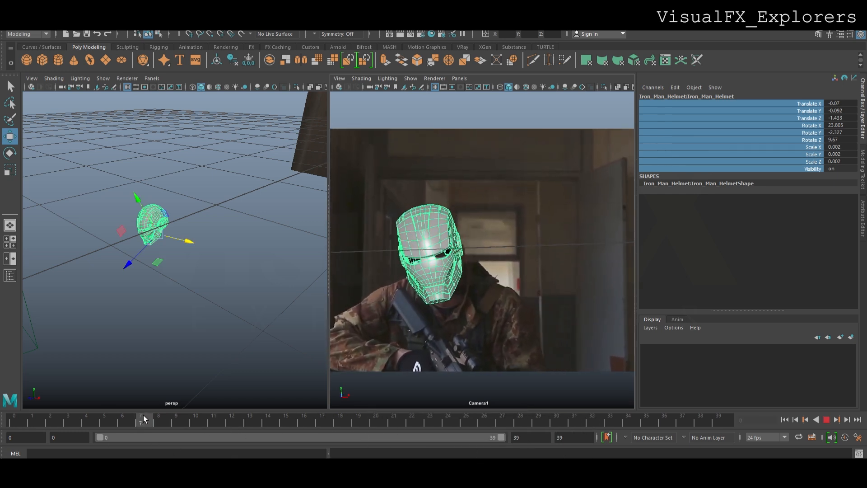
{"action": "left_click_drag", "start_coordinate": [143, 415], "coordinate": [13, 418]}
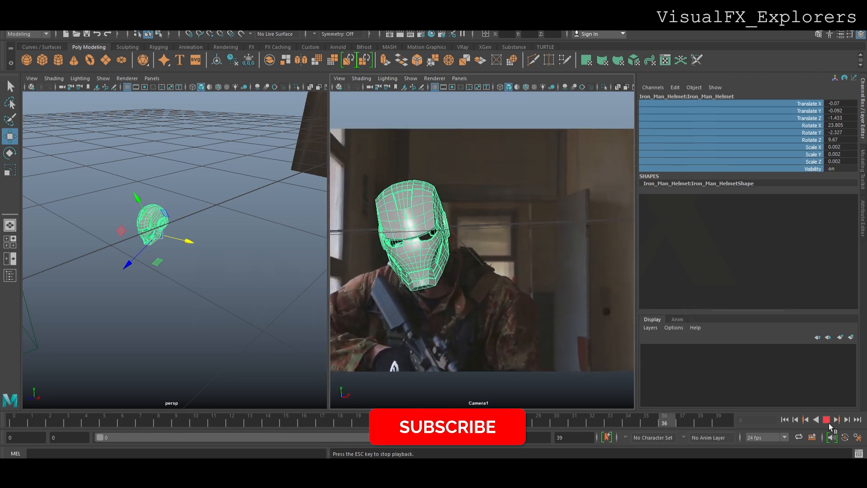
{"action": "left_click", "coordinate": [829, 423]}
{"action": "left_click_drag", "start_coordinate": [482, 424], "coordinate": [19, 414]}
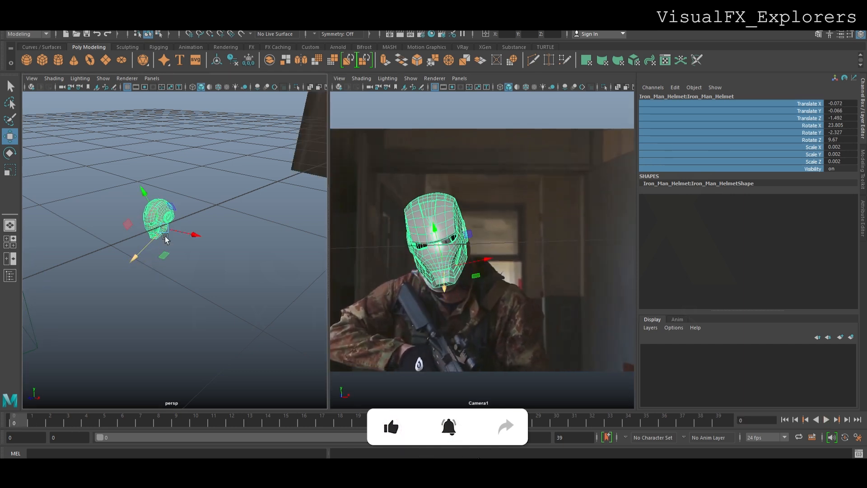
Move the helmet to about X -0.071, Y -0.092, Z -1.504 at frame 0, deselect it and review the playback
{"action": "left_click_drag", "start_coordinate": [163, 219], "coordinate": [165, 221]}
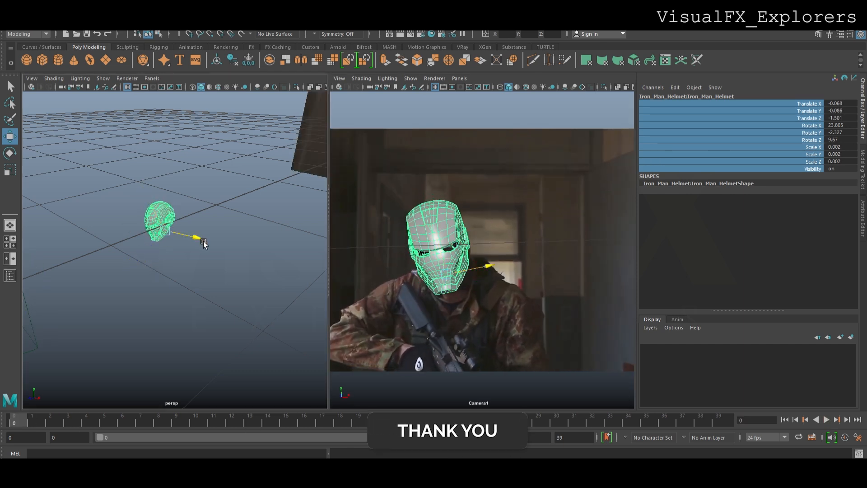
{"action": "left_click_drag", "start_coordinate": [203, 244], "coordinate": [203, 244]}
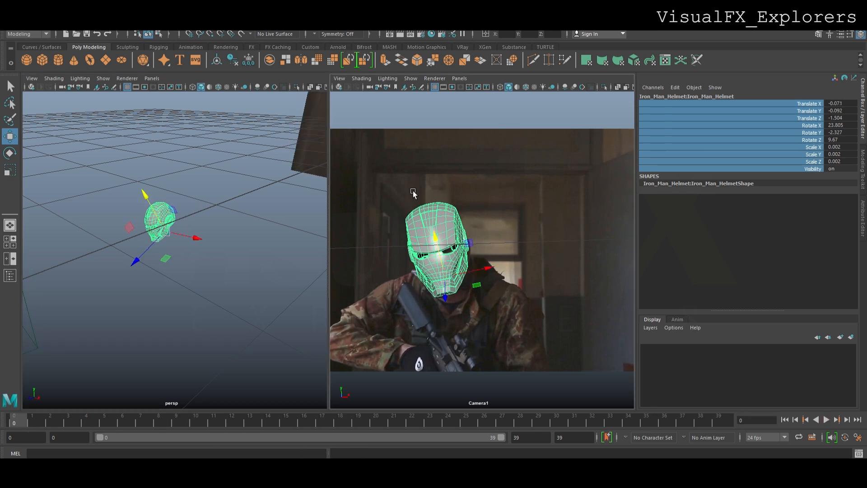
{"action": "left_click", "coordinate": [413, 193]}
{"action": "left_click", "coordinate": [828, 422]}
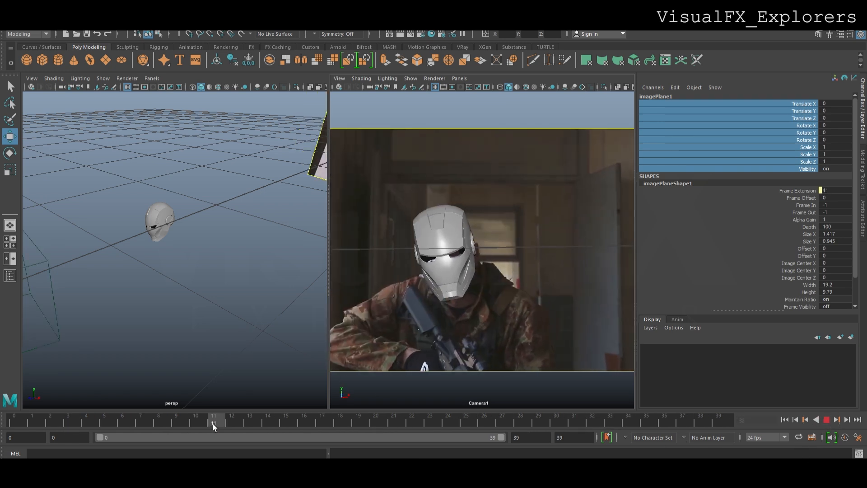
{"action": "key", "text": "Escape"}
Reposition the helmet to about X -0.059, Y -0.082, Z -1.411 and rotate it to about X 23.1, Y -3.4, Z 6.6 degrees, checking at frame 18
{"action": "left_click", "coordinate": [167, 235]}
{"action": "mouse_move", "coordinate": [155, 251]}
{"action": "left_mouse_down"}
{"action": "mouse_move", "coordinate": [151, 258]}
{"action": "mouse_move", "coordinate": [192, 247]}
{"action": "mouse_move", "coordinate": [150, 246]}
{"action": "left_mouse_up"}
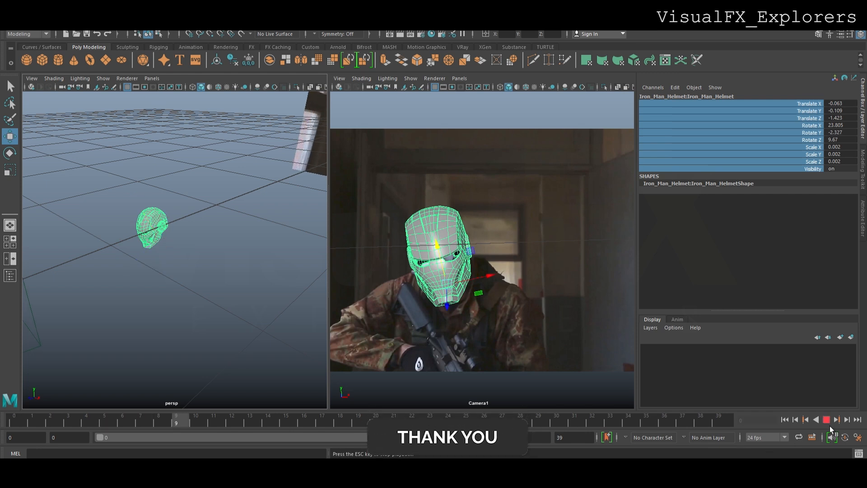
{"action": "left_click", "coordinate": [826, 419]}
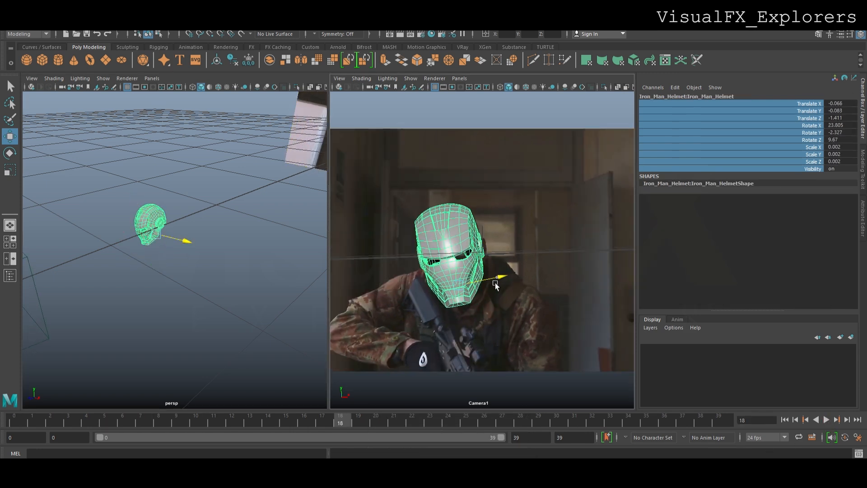
{"action": "key", "text": "e"}
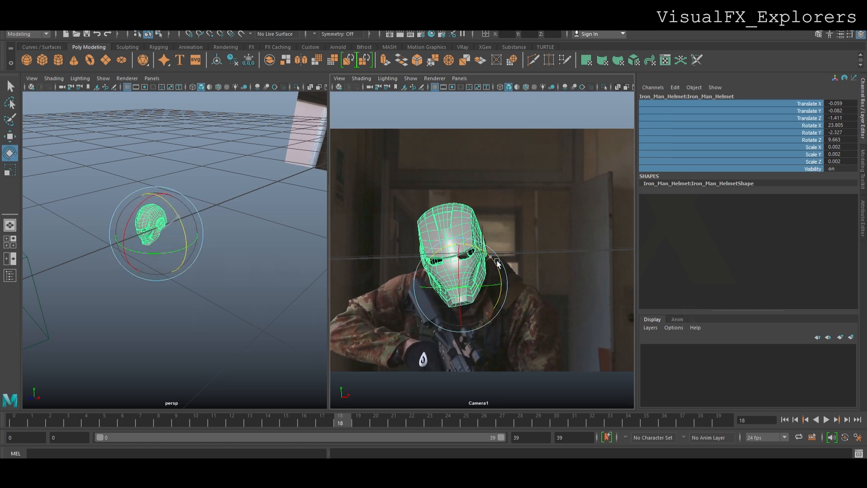
{"action": "left_click_drag", "start_coordinate": [456, 294], "coordinate": [455, 293]}
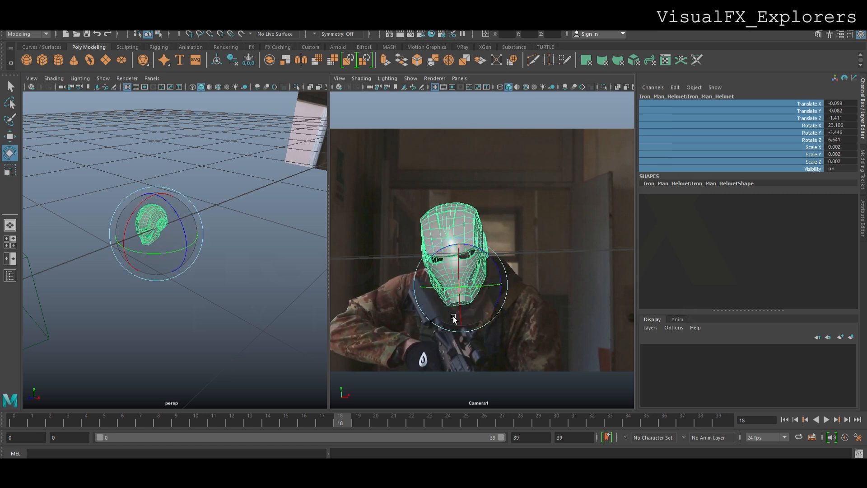